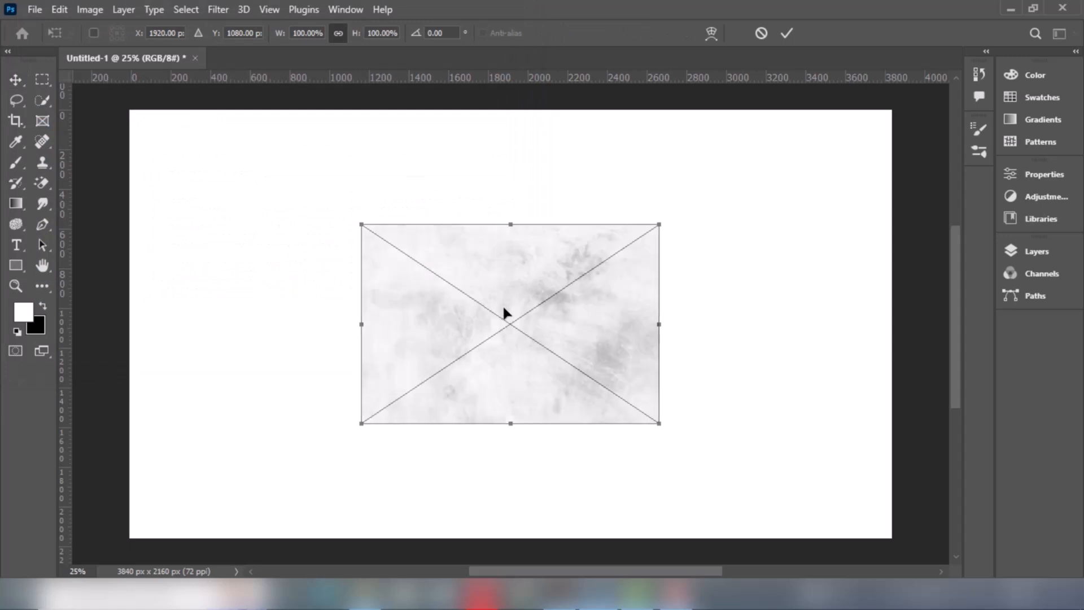
Step: Scale the placed wall texture image to 256% so it covers the whole canvas, and commit the transform
left_click_drag(361, 327, 131, 335)
left_click_drag(662, 328, 895, 321)
left_click(786, 33)
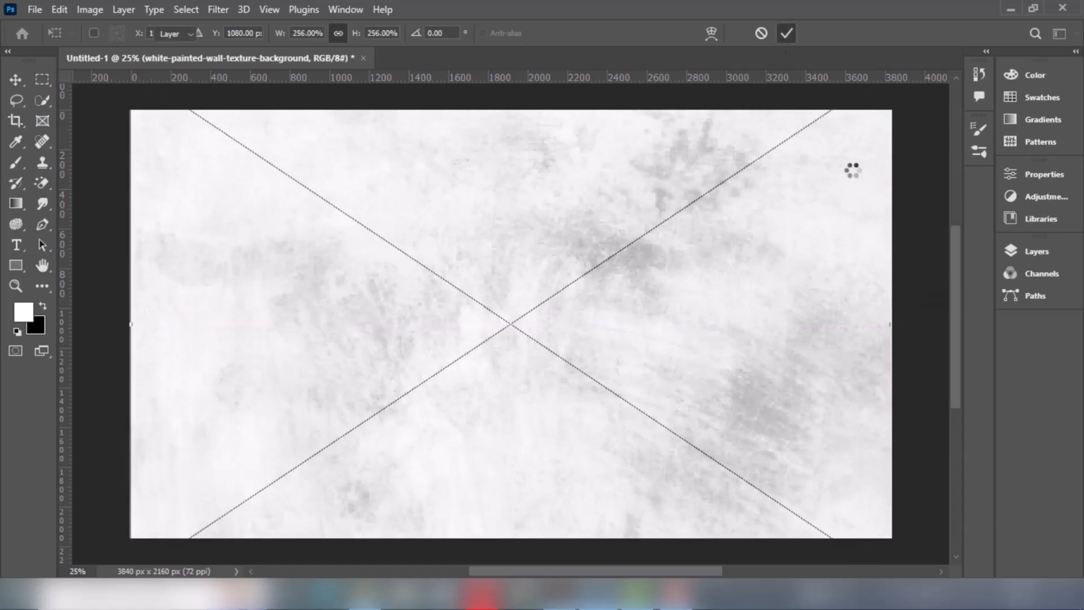
left_click(919, 129)
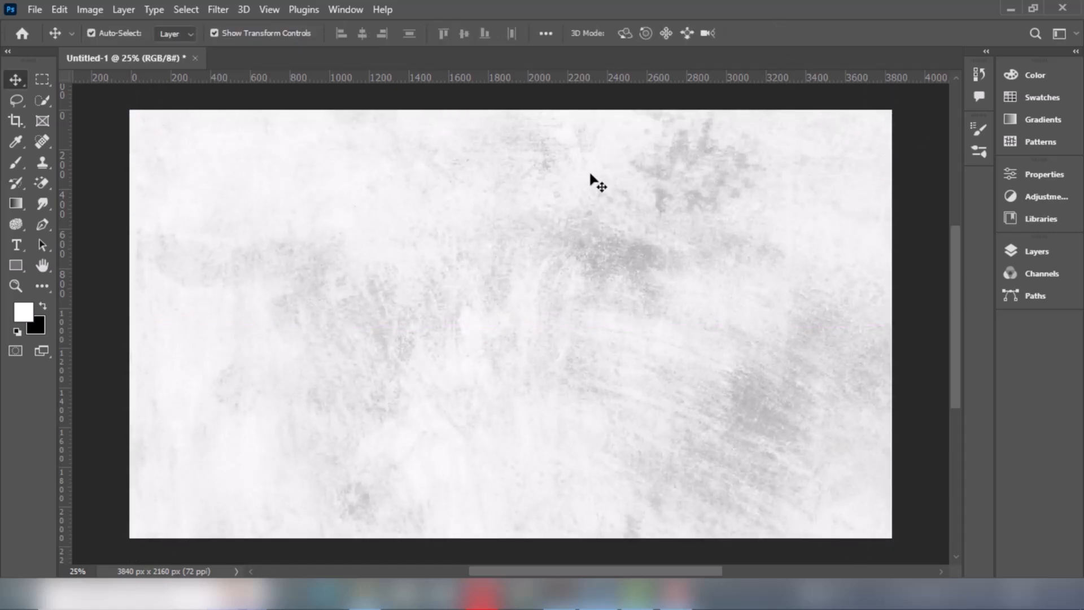
Step: Add 200 pt Mustardo text reading "Text" and "Effect" on two lines, with the second line shifted to the right by spaces
left_click(17, 248)
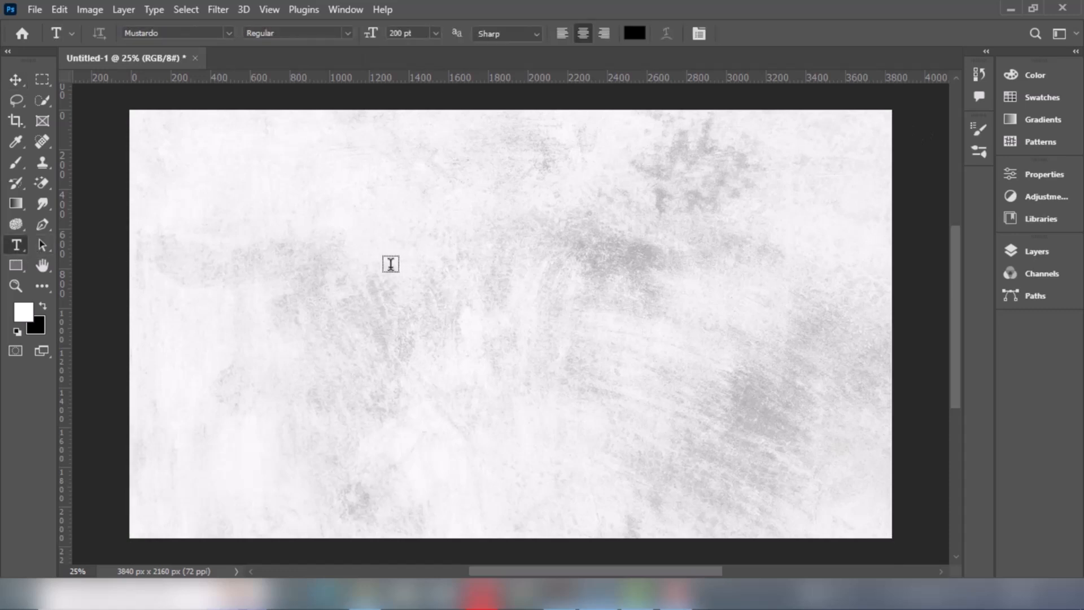
left_click(516, 264)
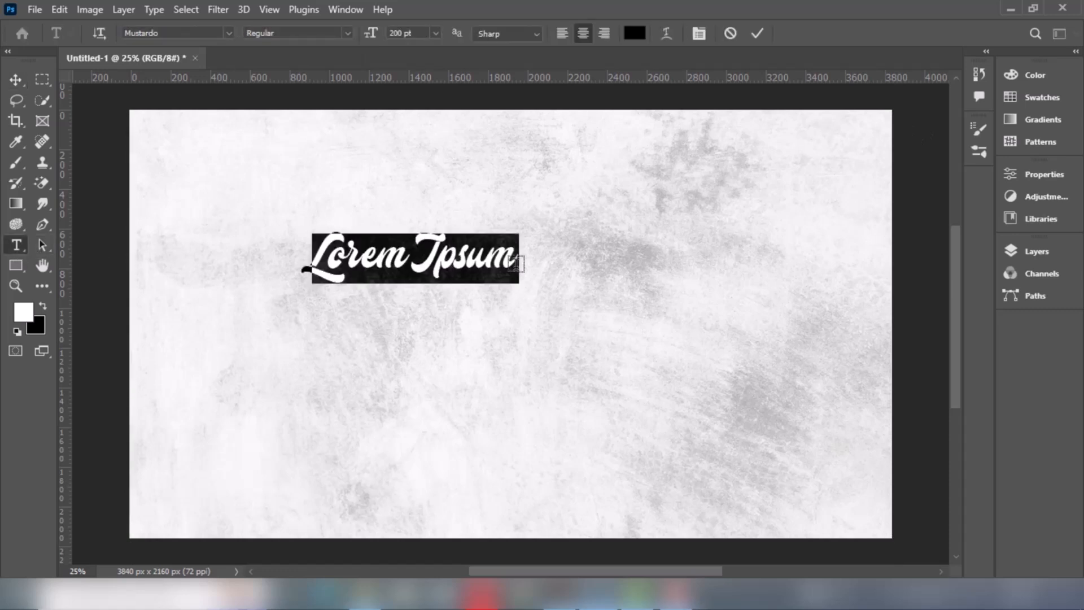
type("Text")
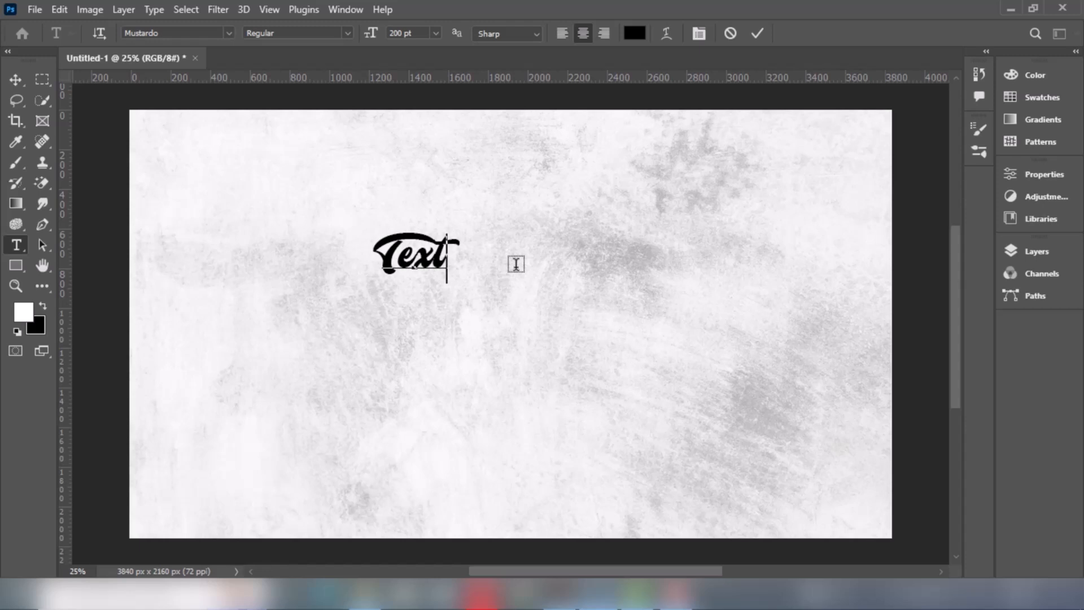
key("Return")
type("E")
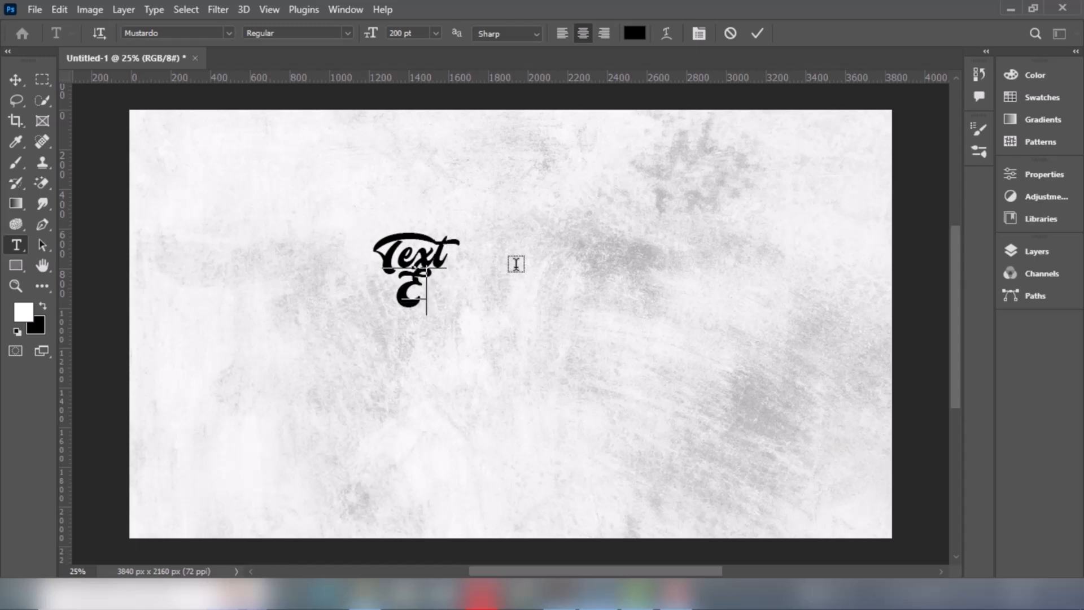
type("llect")
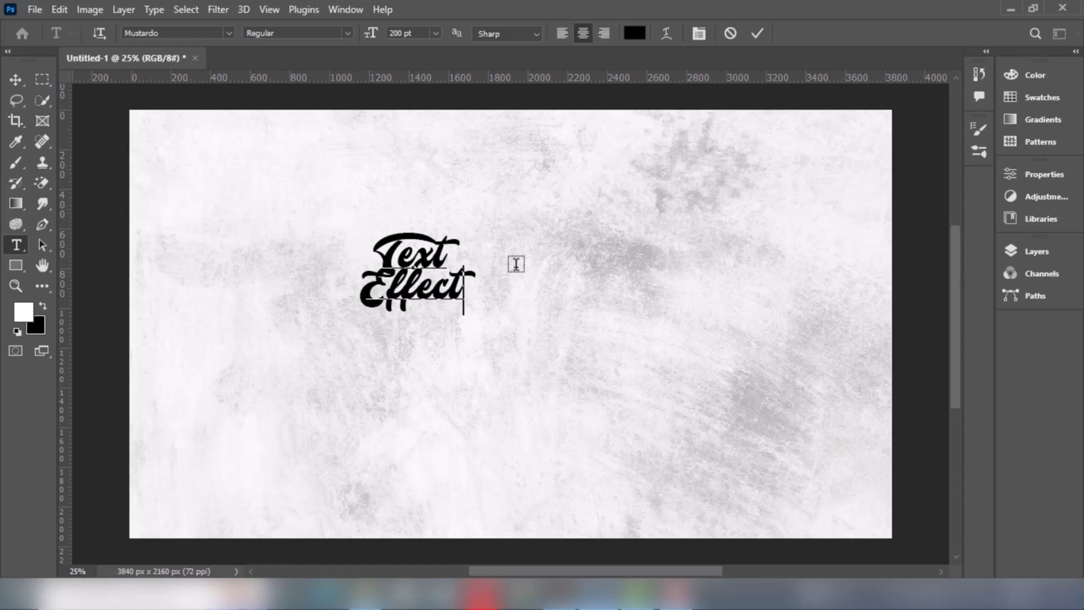
left_click(363, 287)
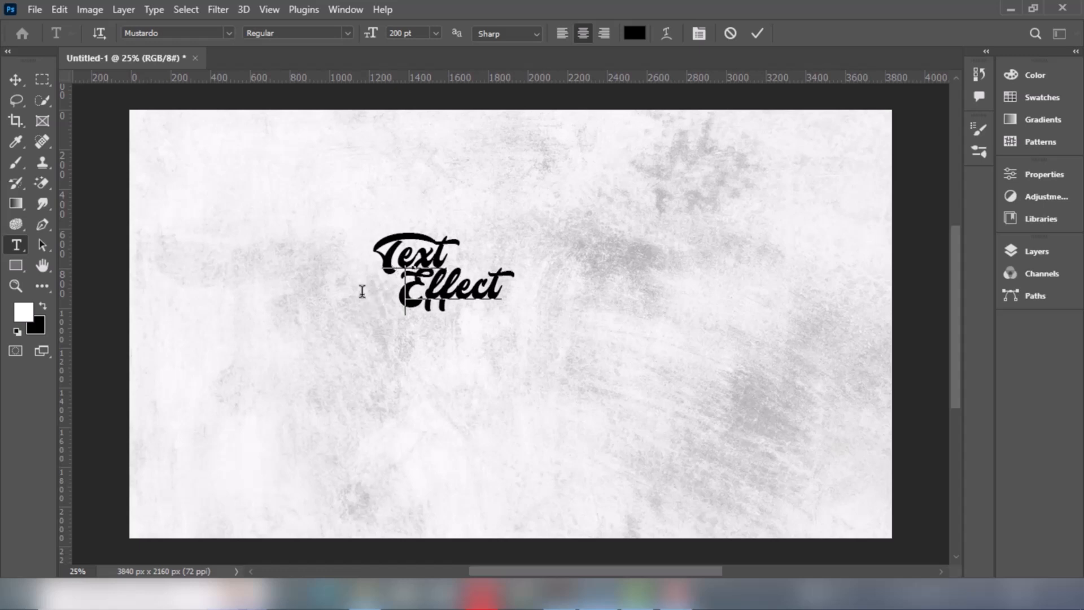
Step: Enlarge the text layer to about 331% and centre it on the canvas
left_click(16, 79)
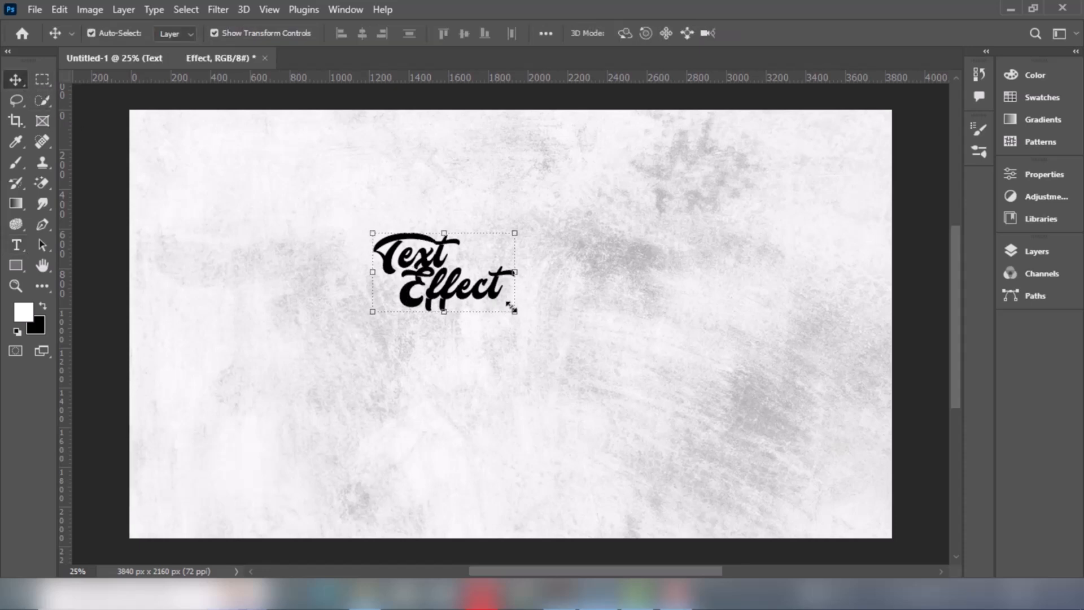
left_click_drag(512, 310, 444, 362)
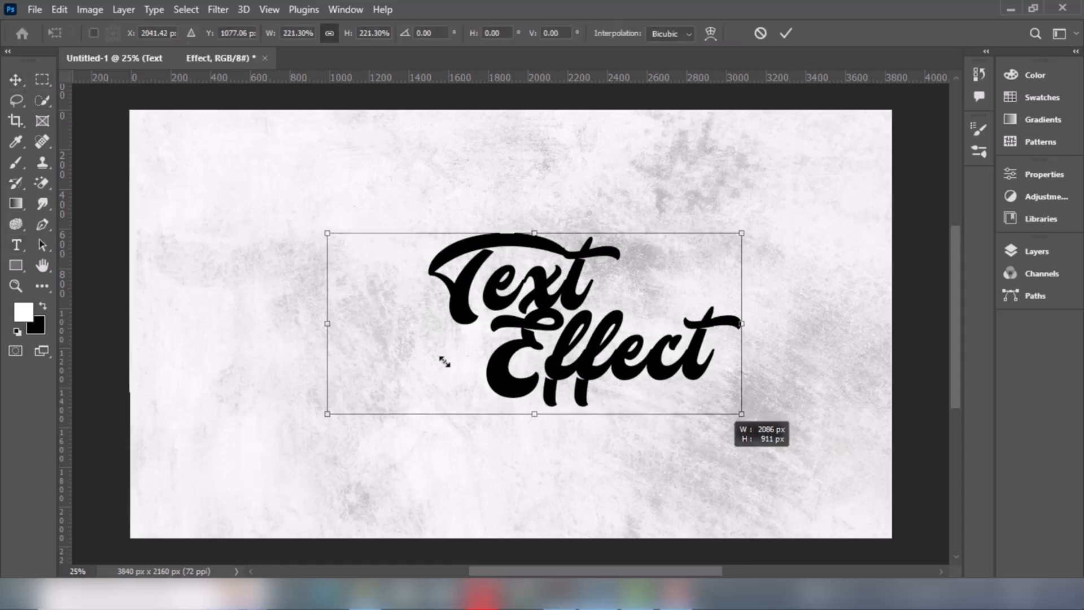
left_click_drag(327, 324, 188, 330)
left_click_drag(446, 328, 435, 329)
left_click_drag(764, 315, 793, 299)
left_click_drag(480, 210, 456, 208)
left_click(1043, 176)
left_click(786, 32)
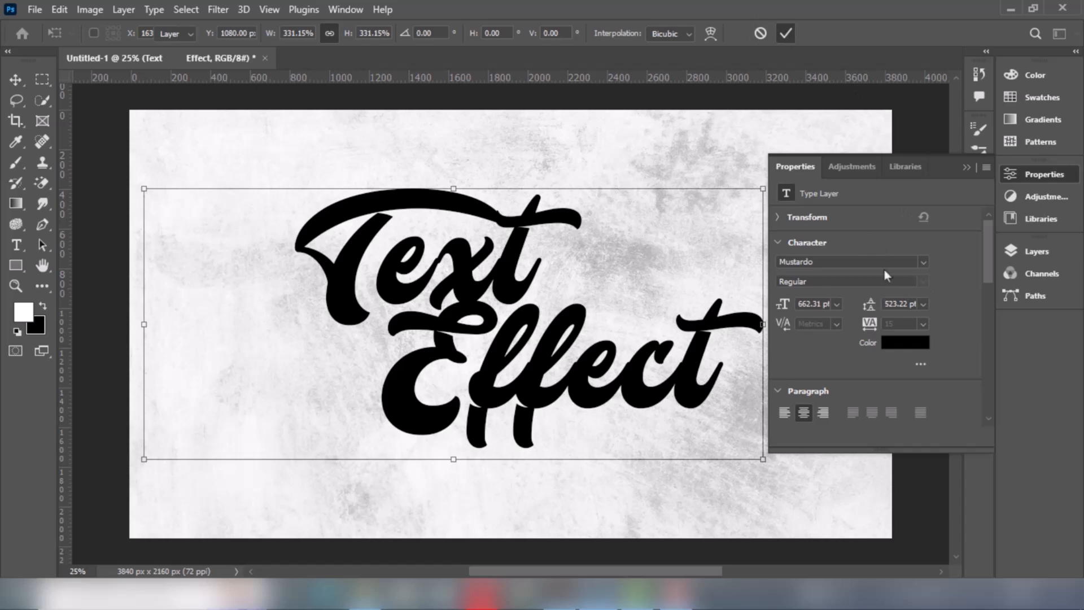
Step: Set the text layer's leading to 600 pt
left_click(884, 303)
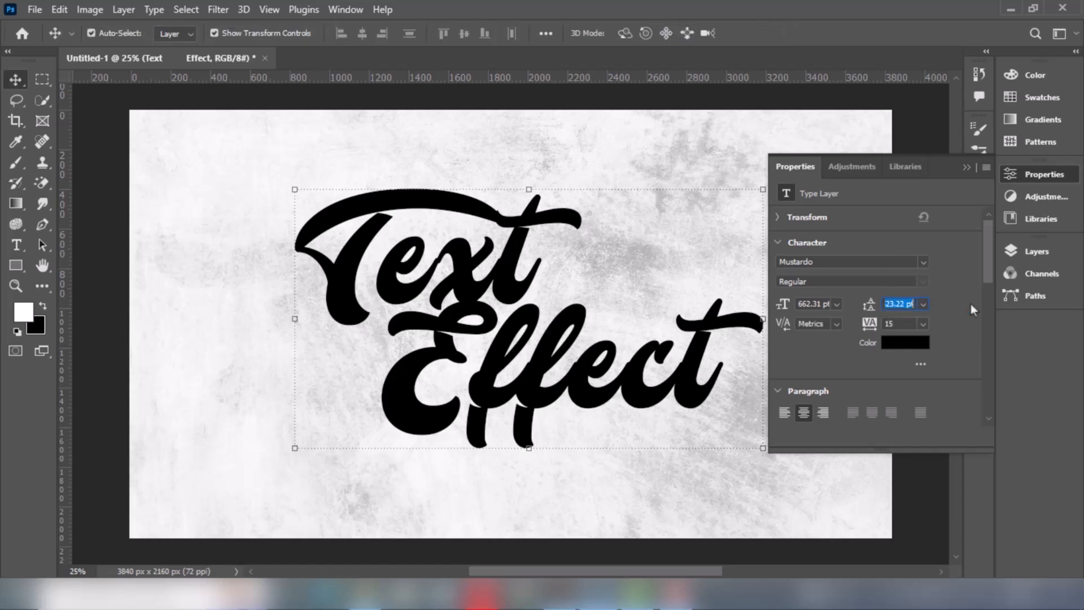
type("600")
left_click(814, 307)
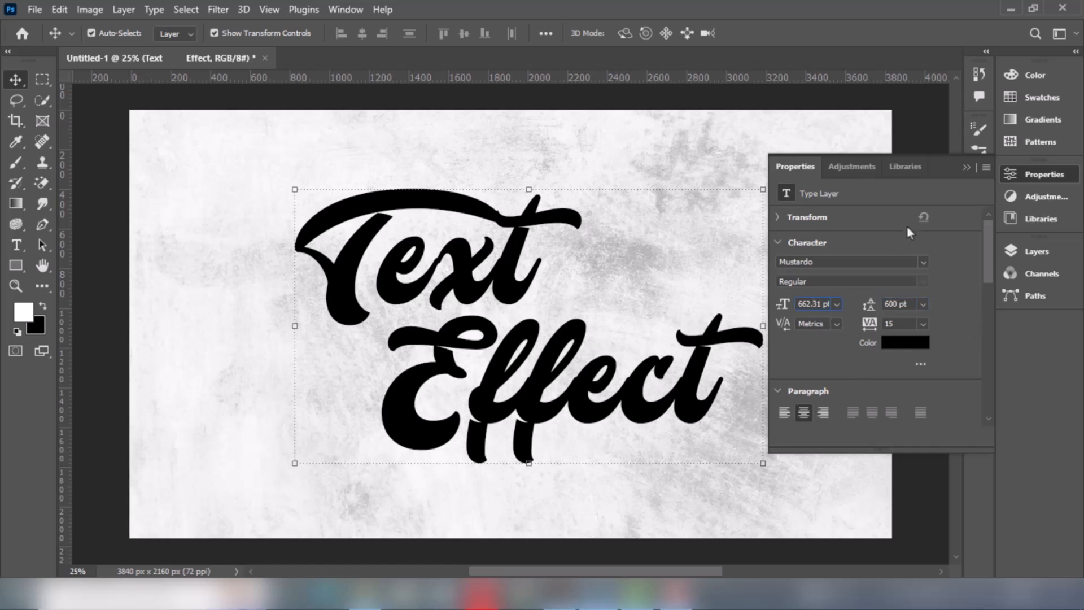
left_click(965, 166)
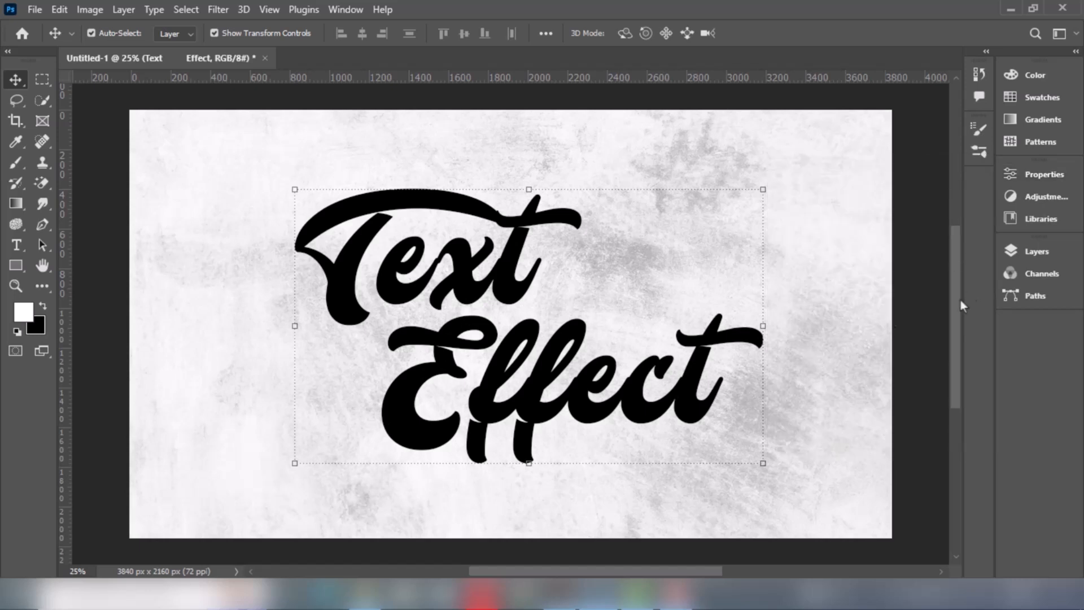
Step: Apply Inner Shadow to the text layer and give the lower shadow entry a white (ffffff) colour and Screen blend mode
left_click(1017, 251)
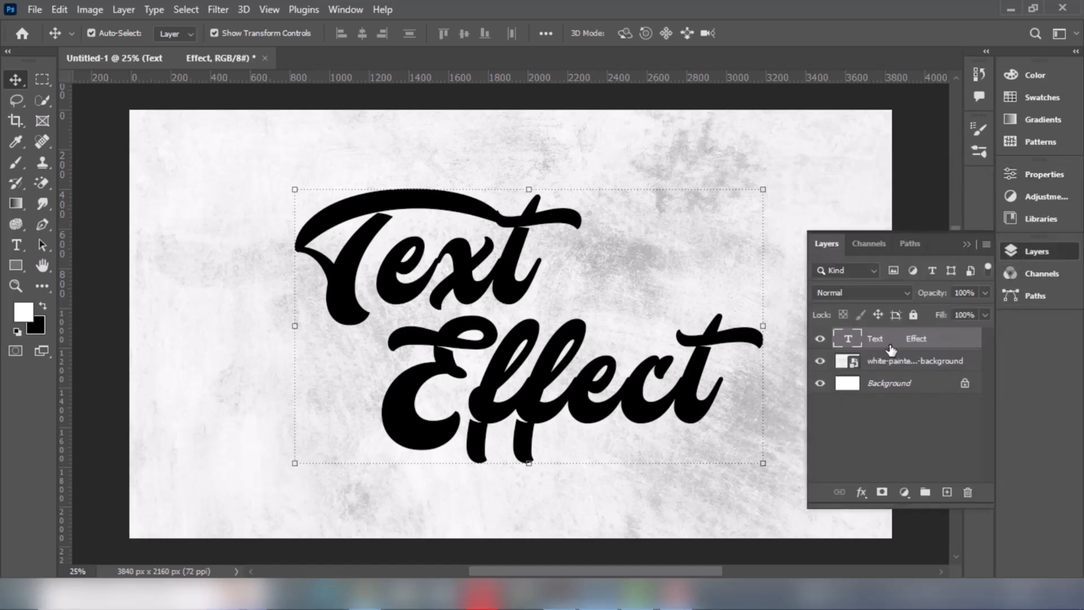
left_click(862, 492)
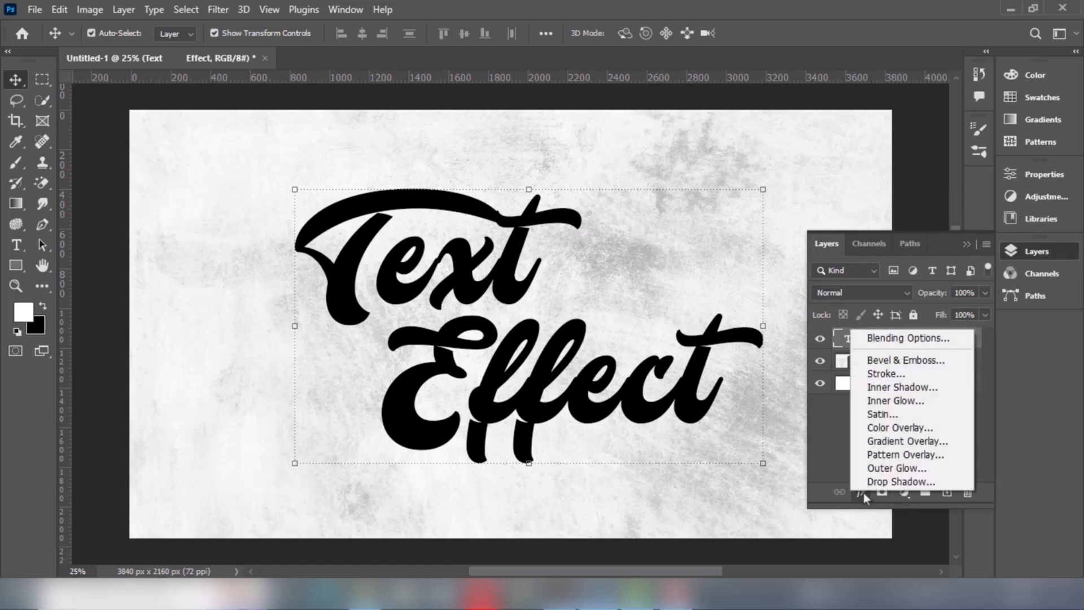
left_click(878, 390)
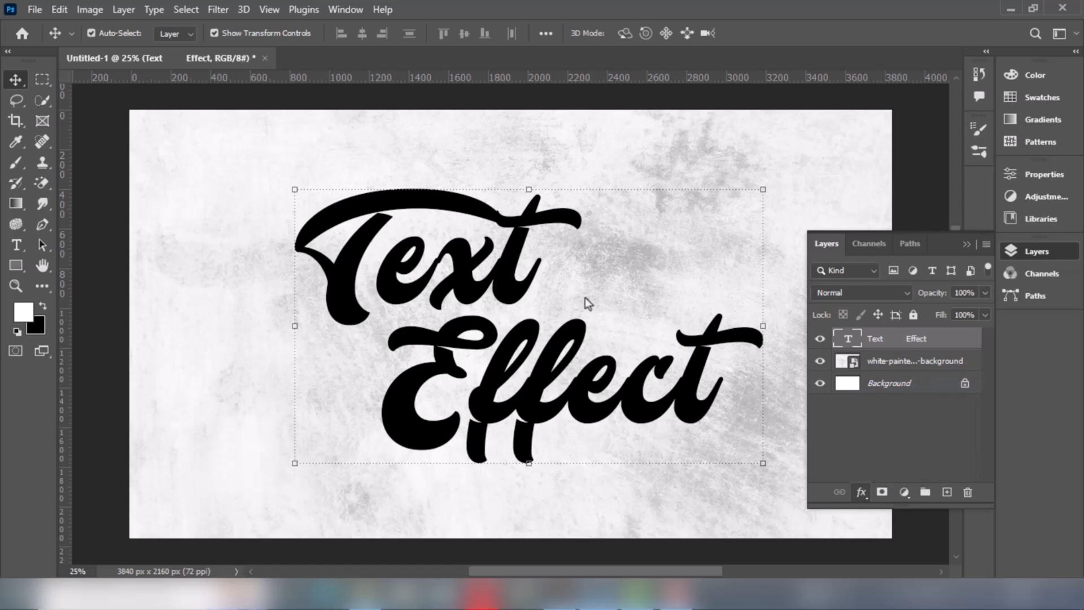
left_click(574, 277)
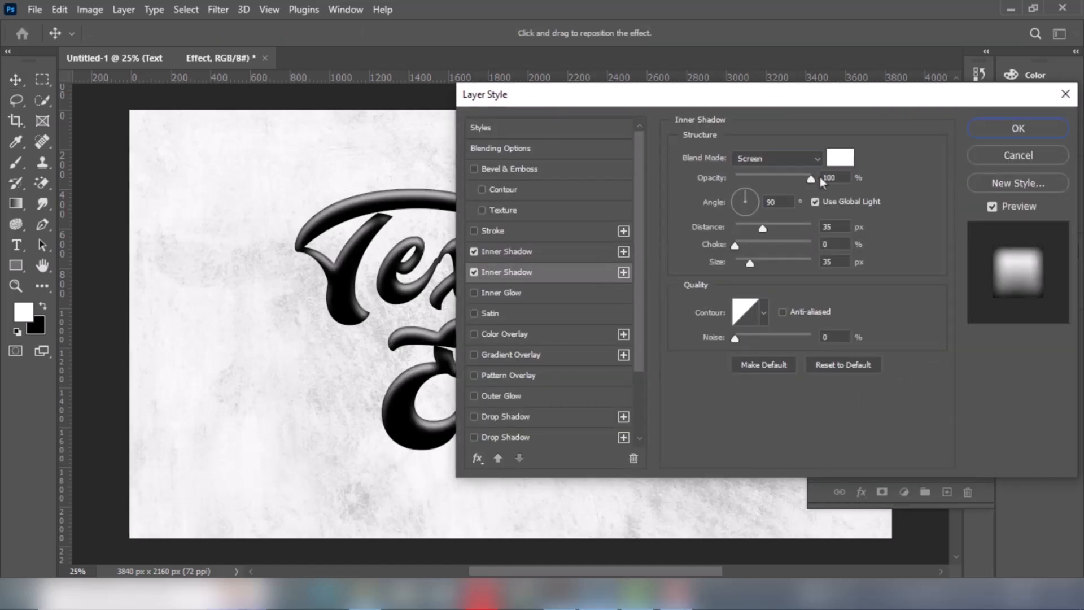
left_click(841, 163)
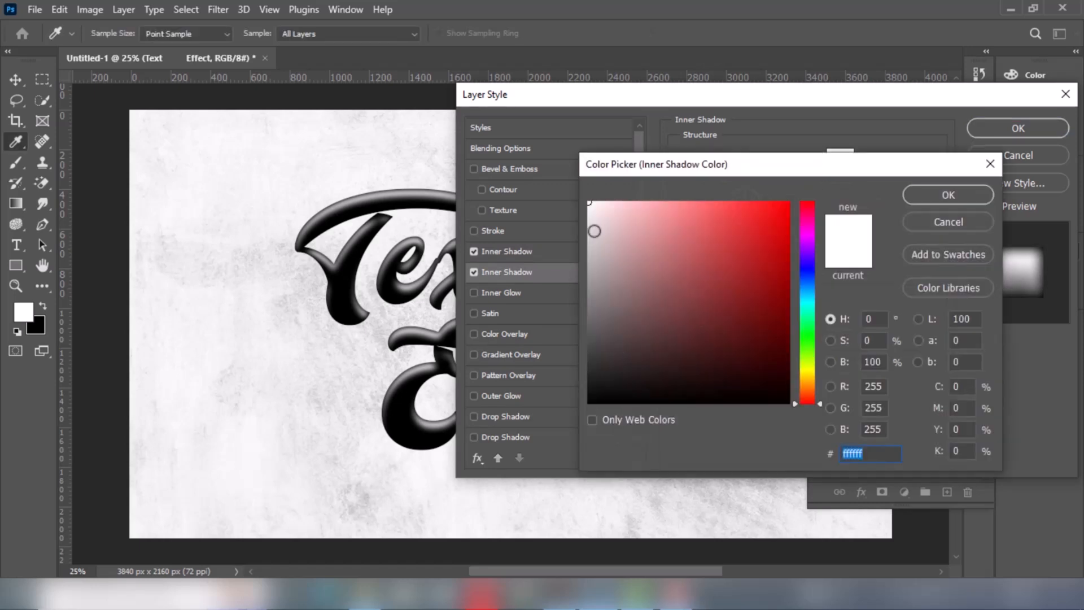
left_click(950, 194)
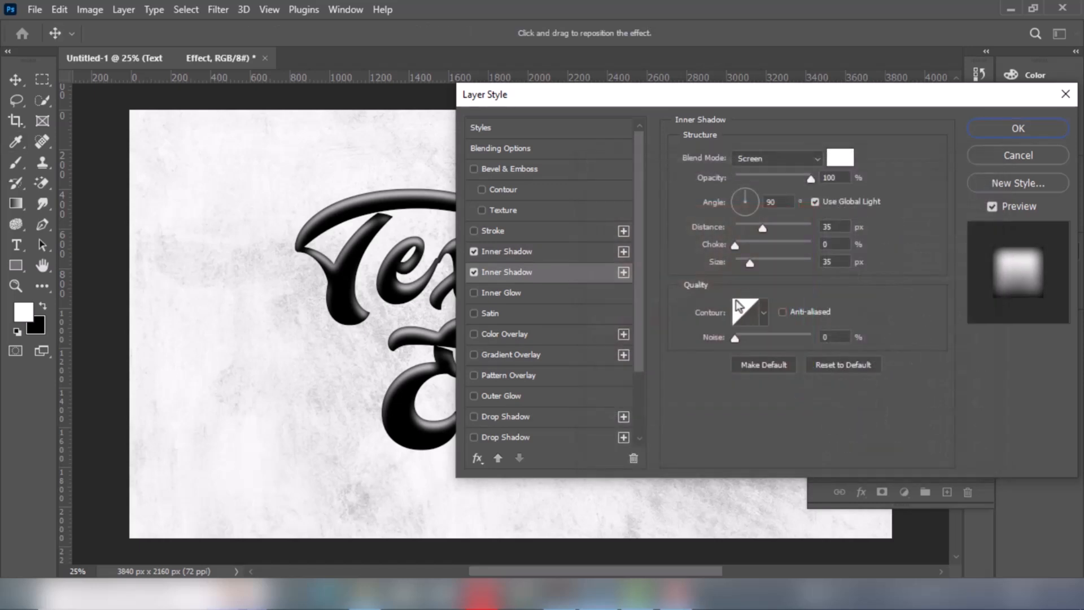
left_click(816, 163)
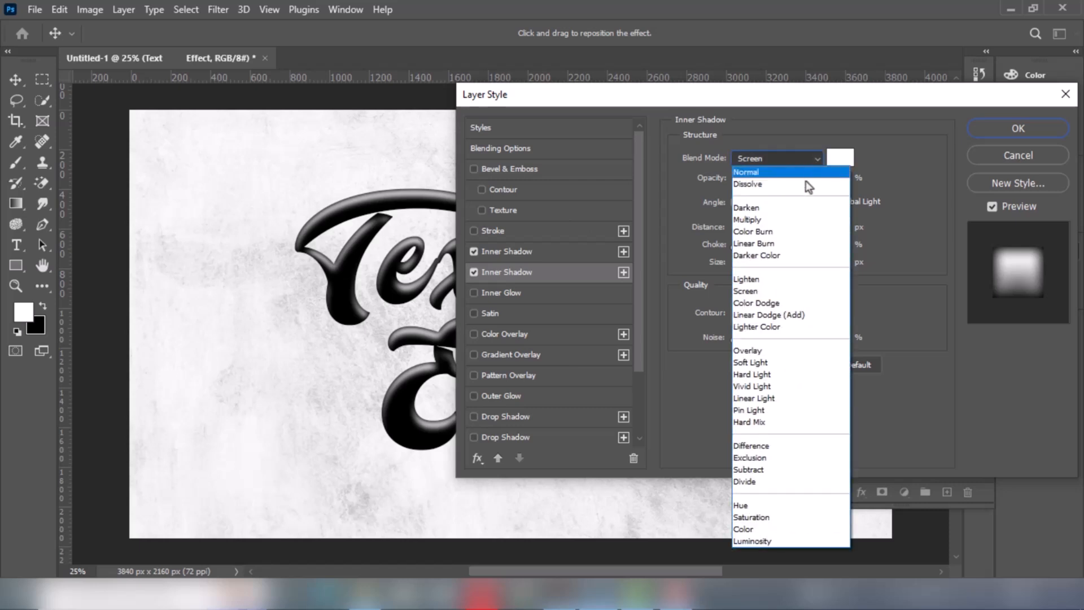
left_click(751, 289)
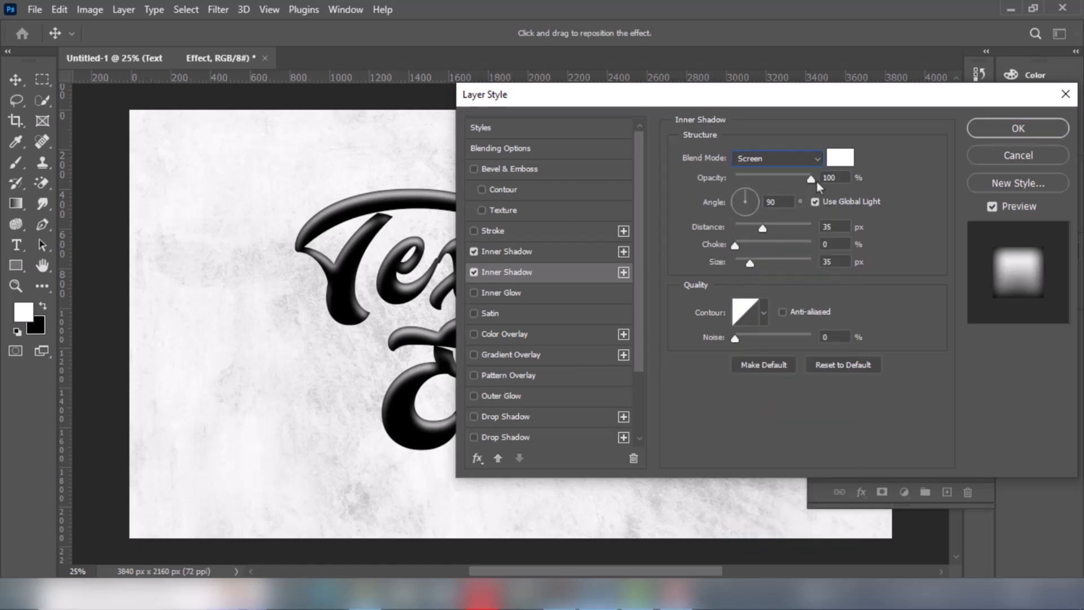
Step: Set the white inner shadow's angle to 45°, distance to 35 px and size to 35 px
left_click_drag(777, 206, 751, 199)
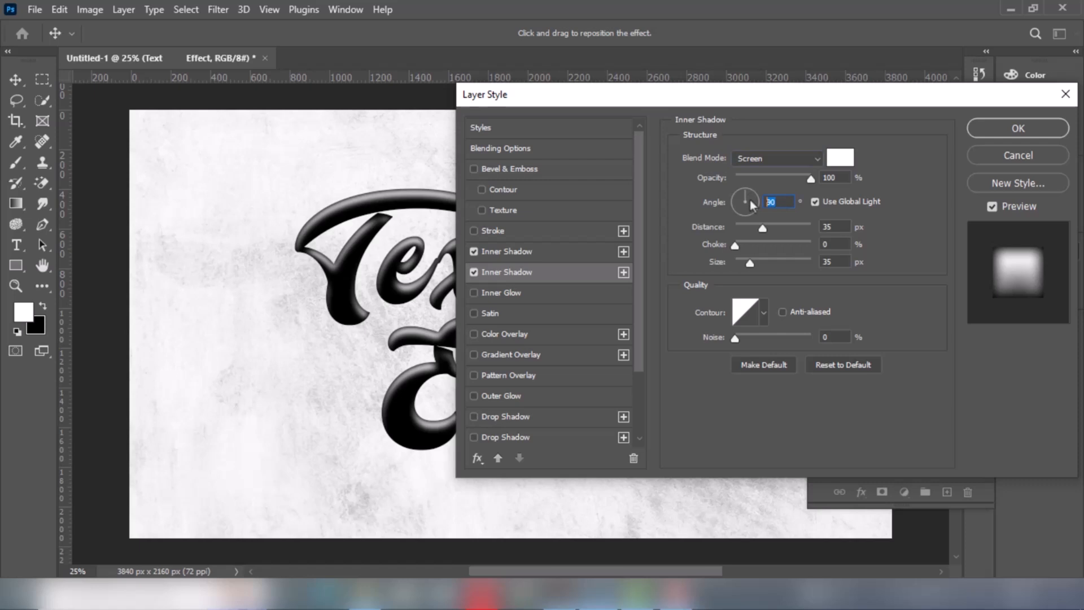
type("45")
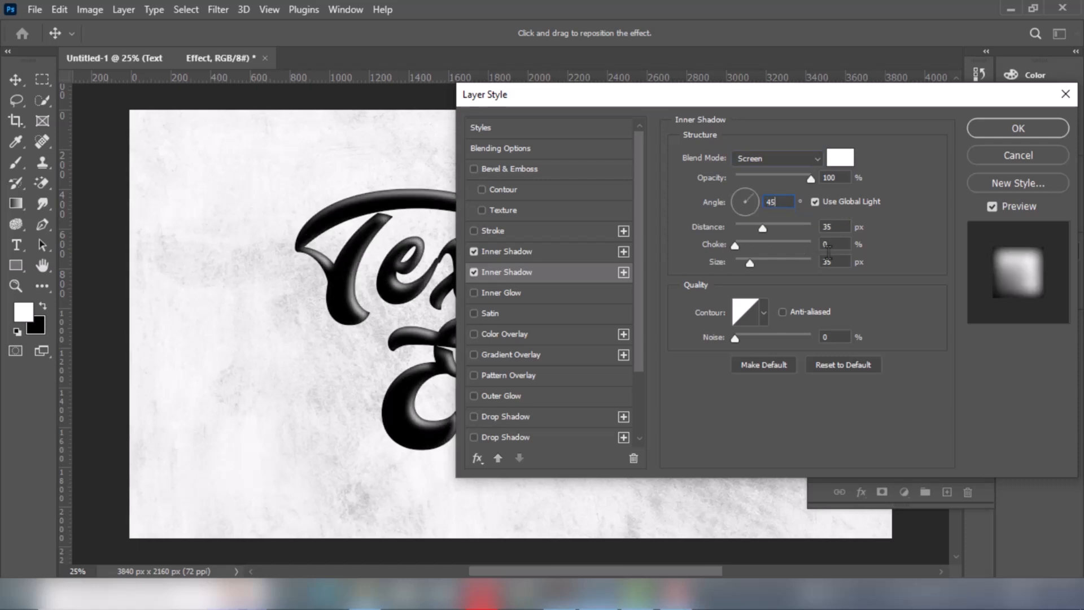
left_click_drag(841, 227, 790, 226)
type("35")
left_click_drag(834, 244, 791, 258)
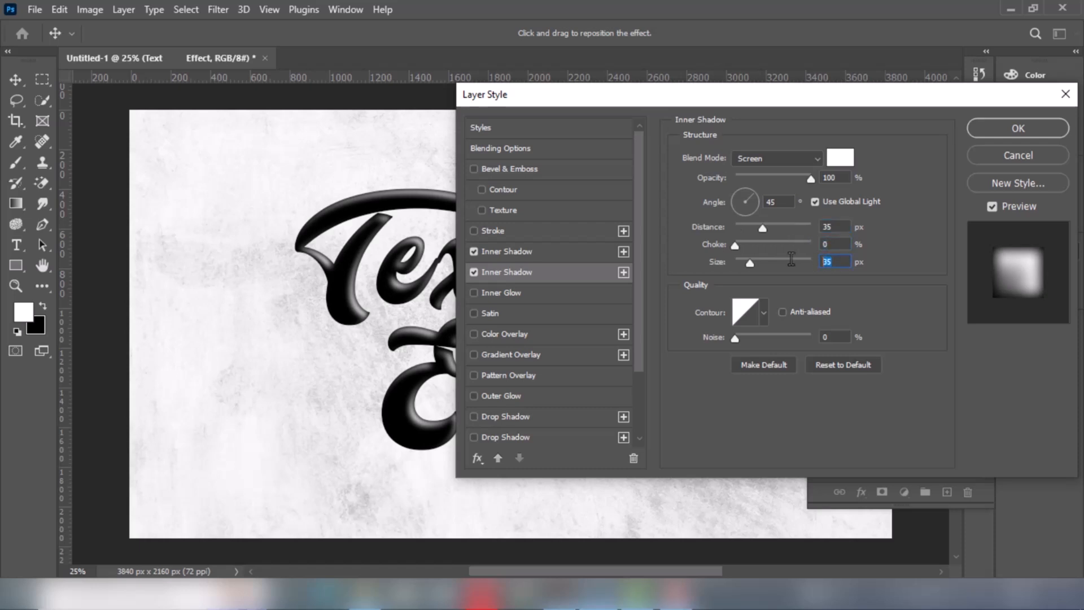
type("35")
Step: Set the upper Inner Shadow entry to Multiply blend mode with black (000000)
left_click(612, 251)
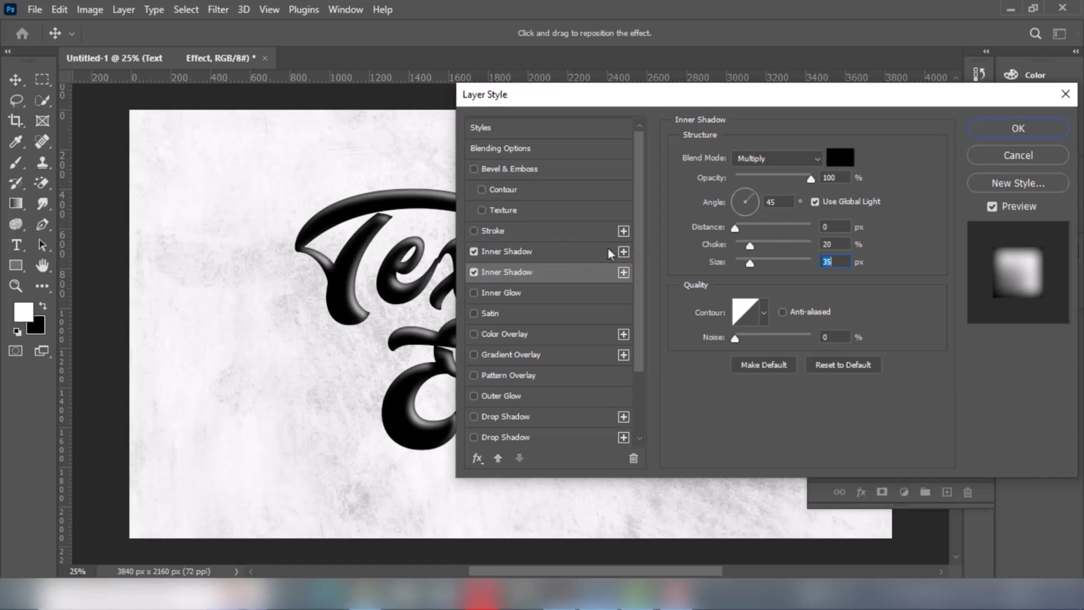
left_click(794, 159)
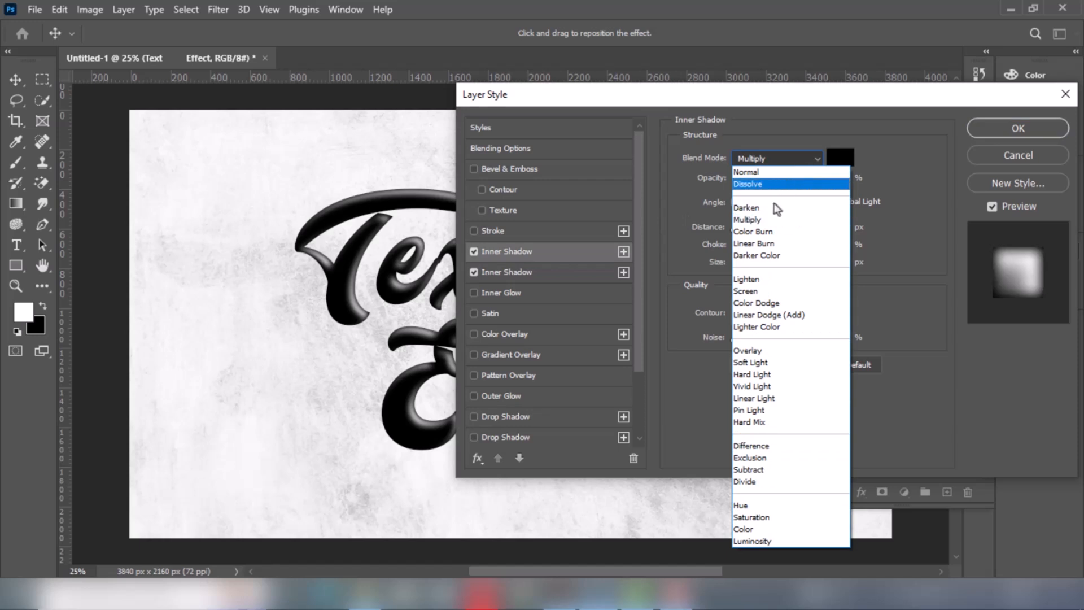
left_click(757, 215)
left_click(830, 162)
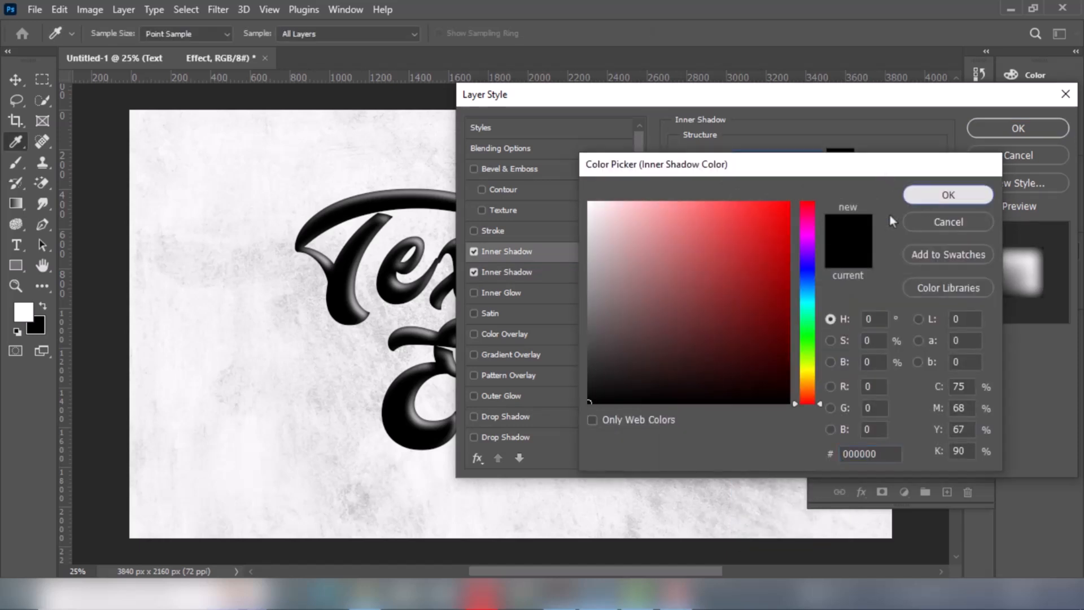
left_click(926, 194)
Step: Set the black inner shadow's choke to 30% and size to 35 px, keeping the angle at 45° and distance at 0 px
left_click(780, 200)
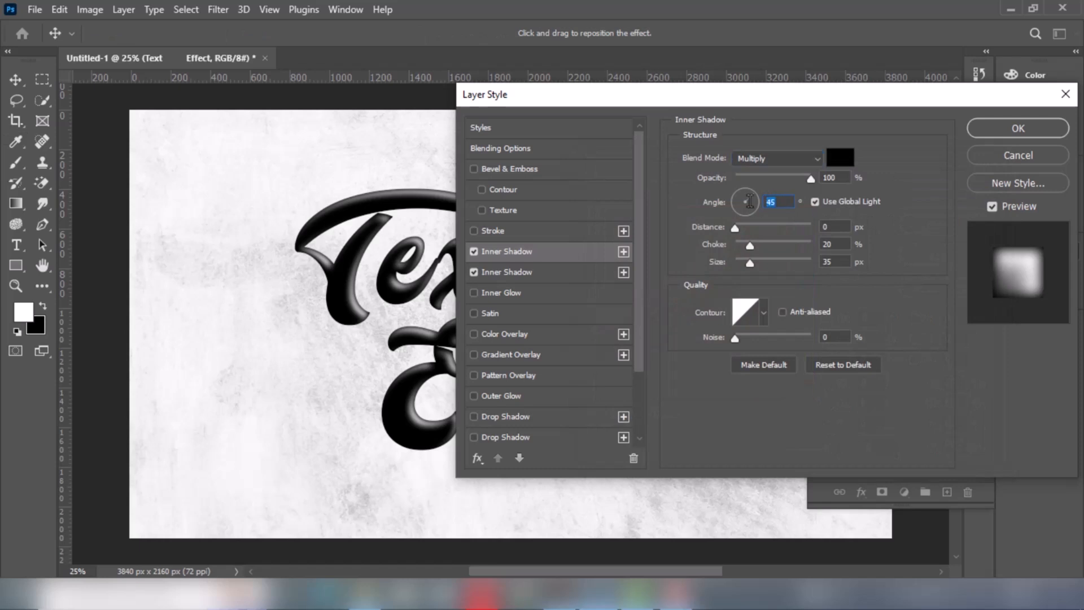
key("Tab")
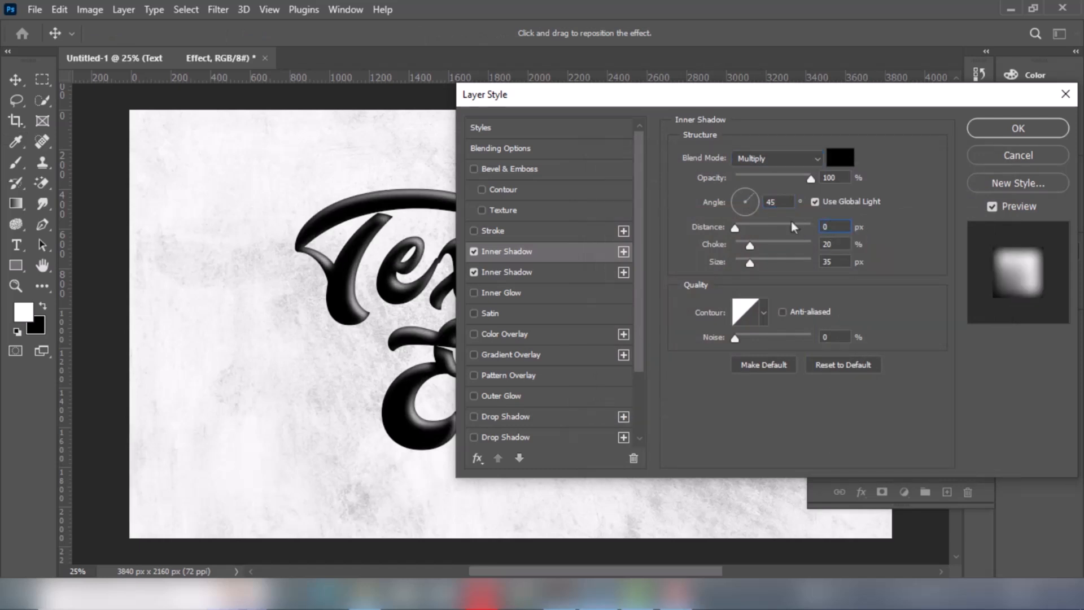
key("Tab")
type("30")
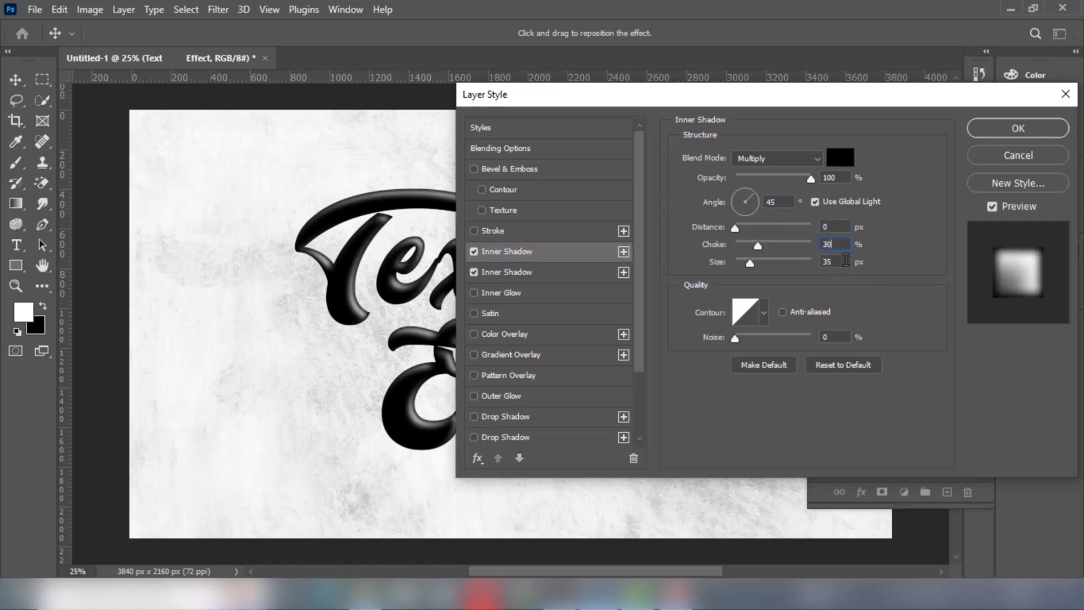
key("Tab")
type("3")
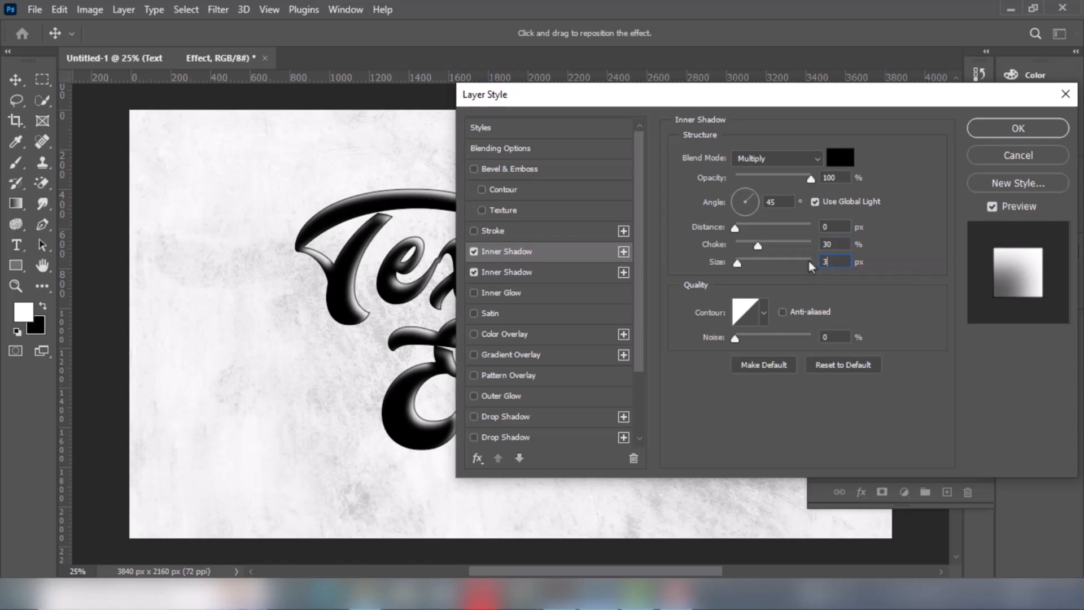
type("5")
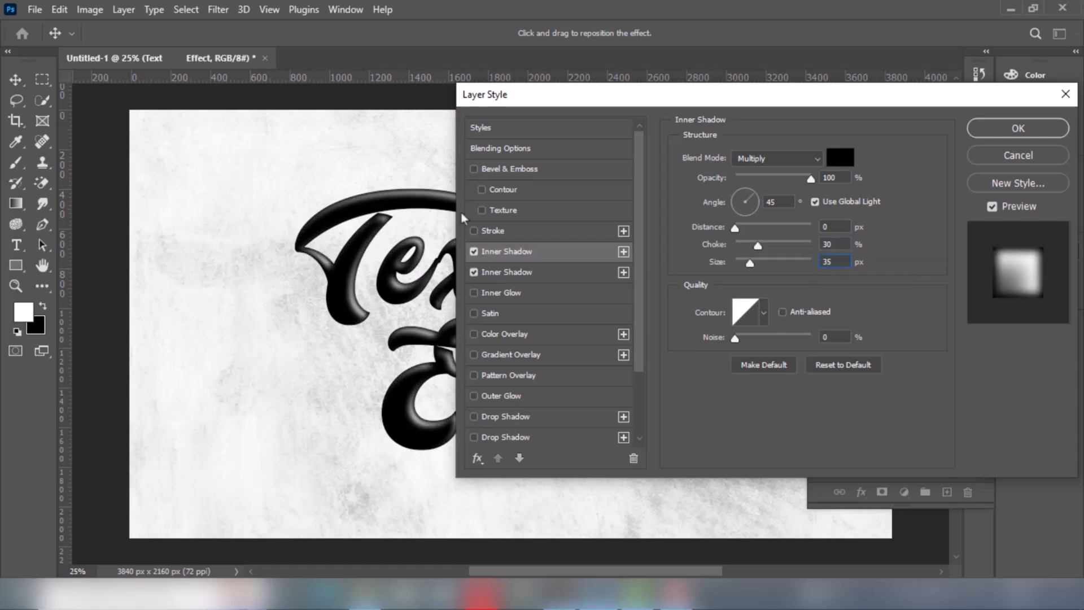
Step: Enable Stroke on the text layer with size 163 px, Inside position, Hard Mix blend mode and 99% opacity
left_click(509, 231)
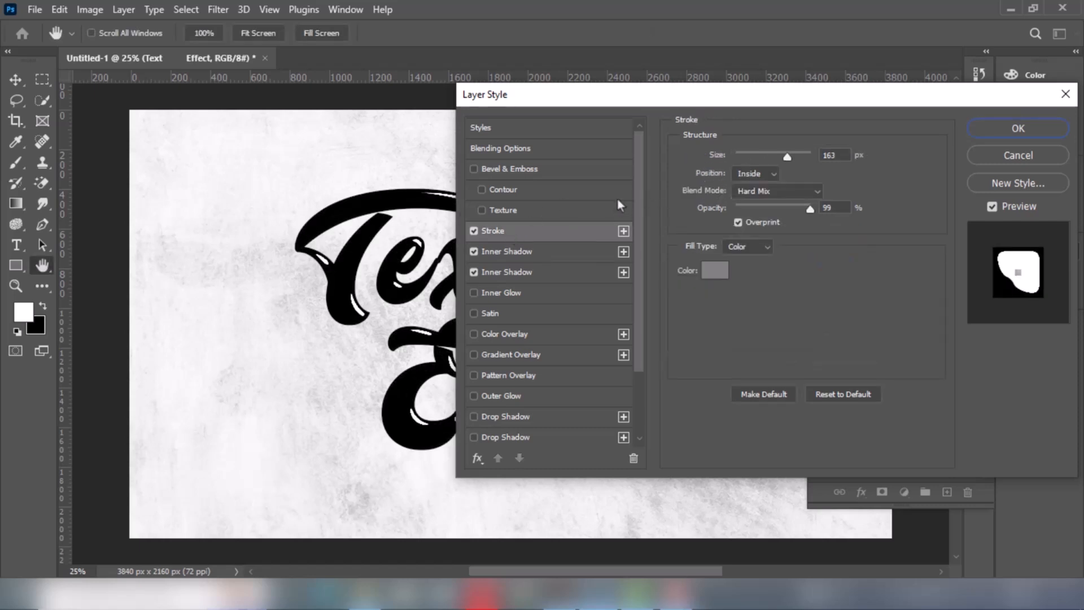
left_click(828, 155)
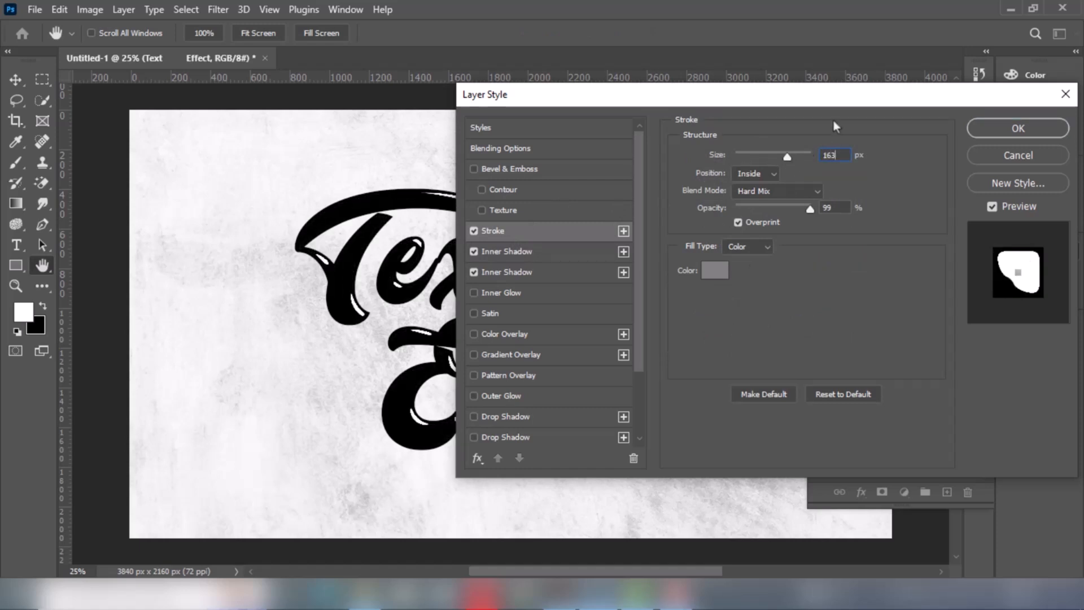
left_click(757, 178)
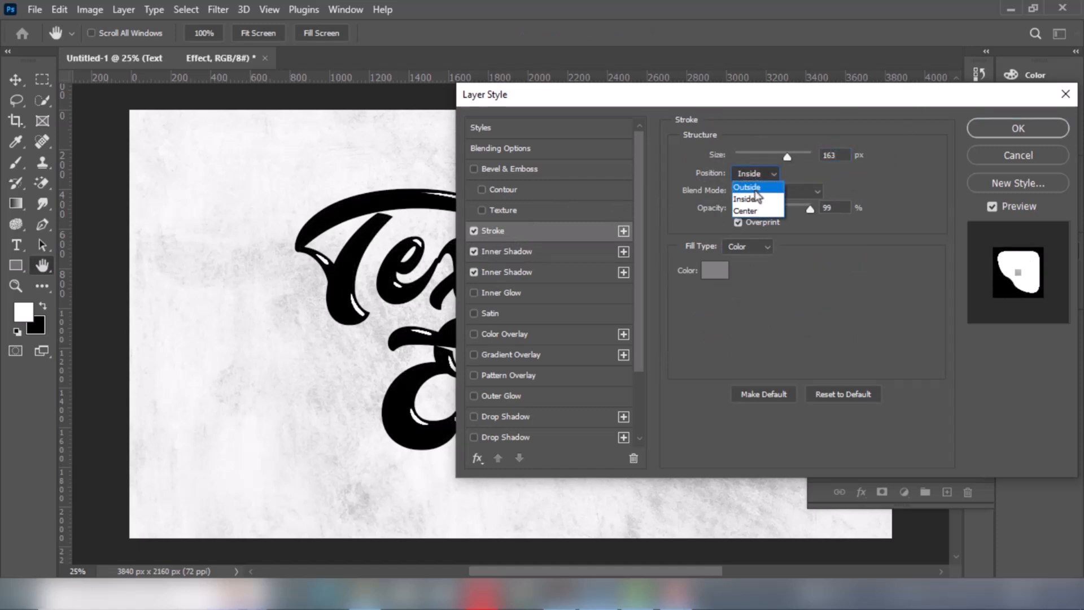
left_click(763, 192)
left_click(771, 194)
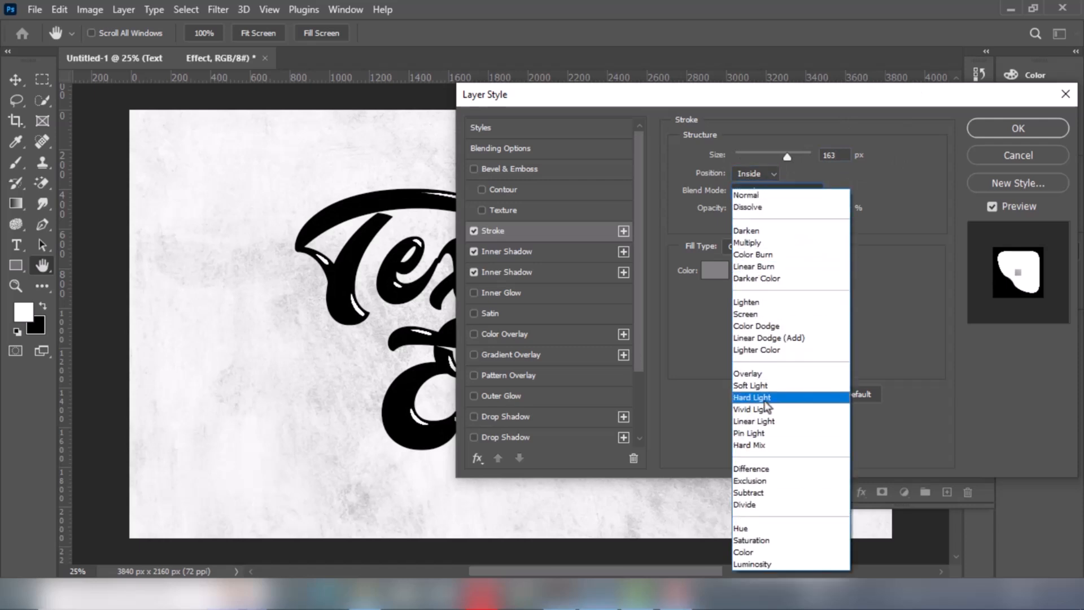
left_click(766, 444)
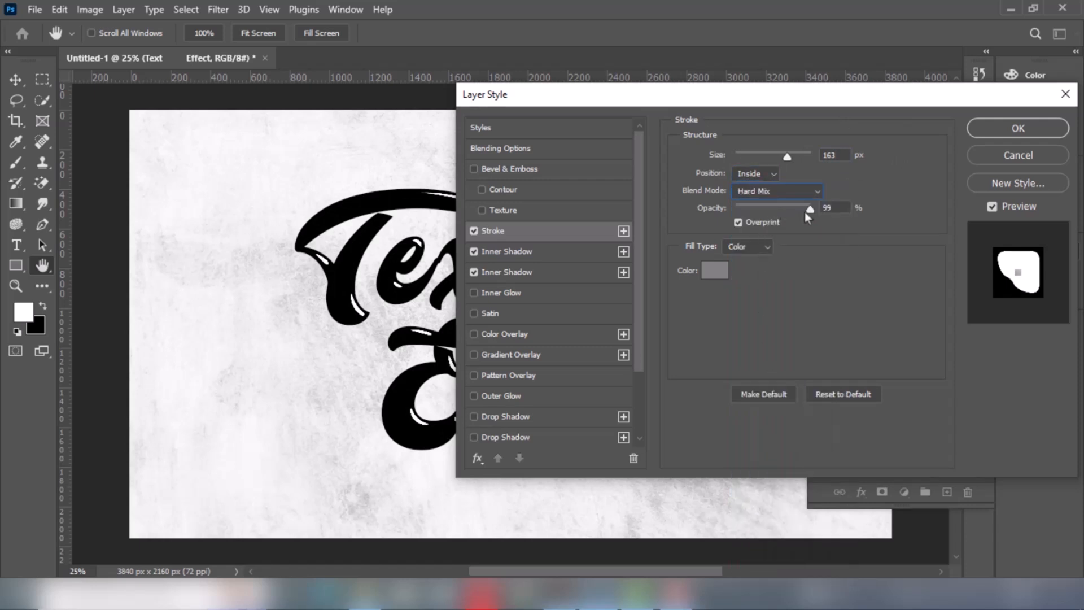
Step: Set the stroke colour to mid-grey 7d7c7c and apply the text layer's style
left_click(715, 271)
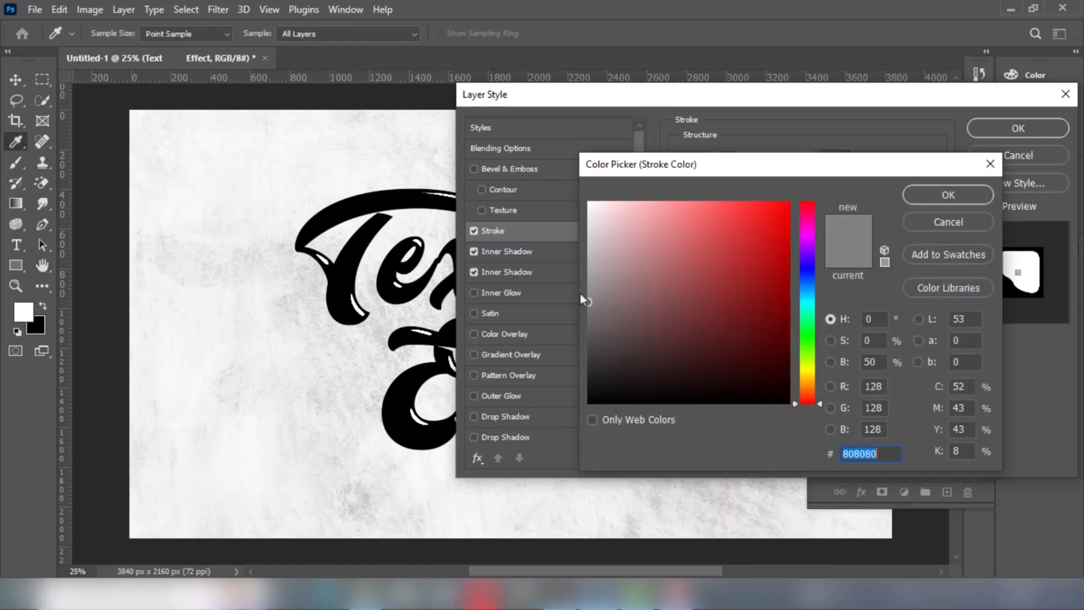
left_click(589, 292)
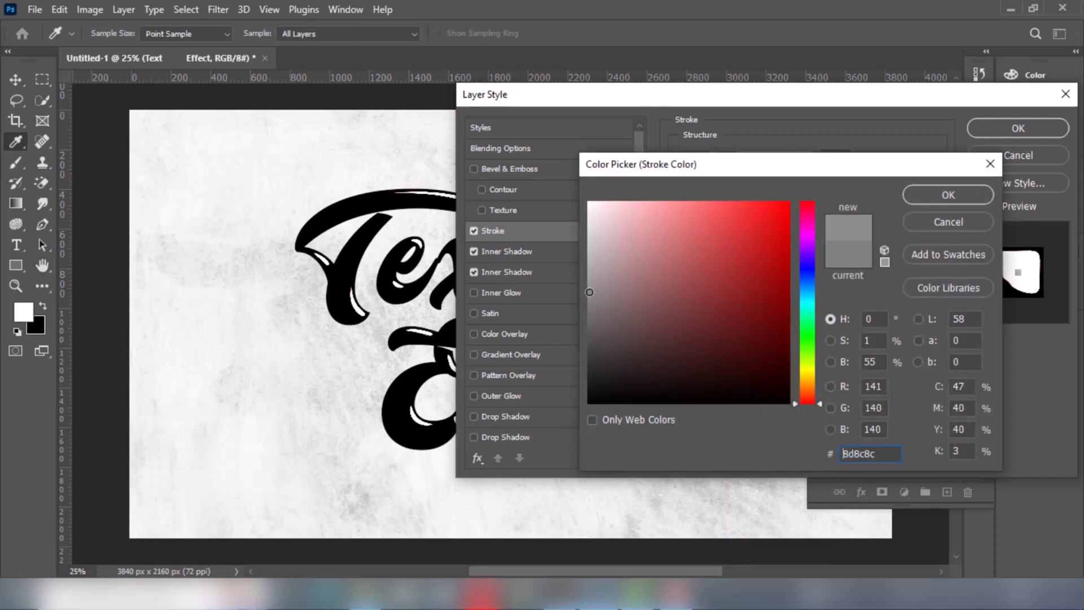
left_click_drag(589, 292, 590, 304)
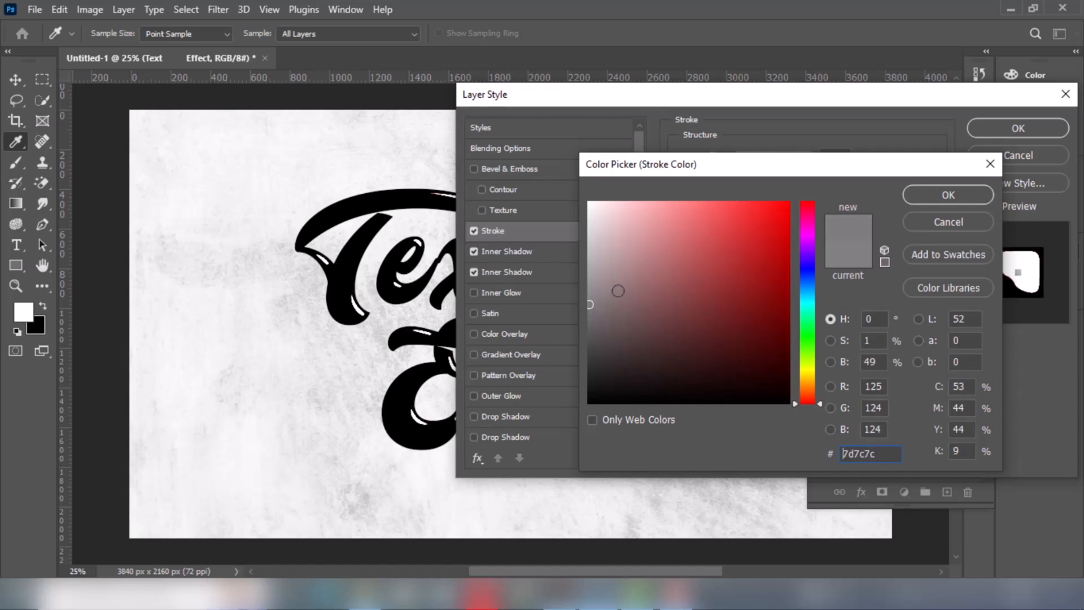
left_click(959, 194)
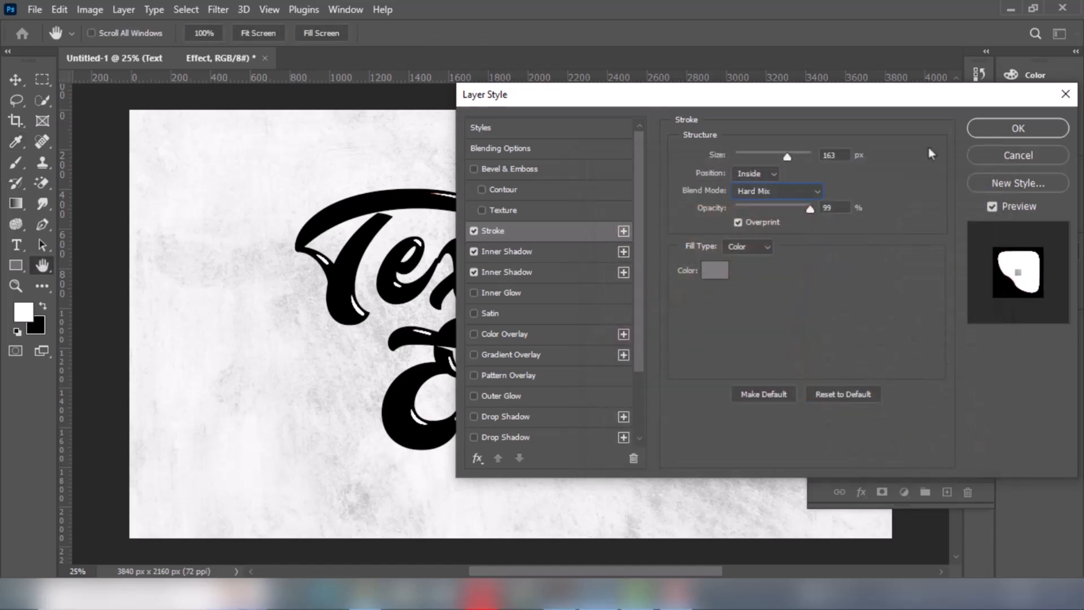
left_click(987, 130)
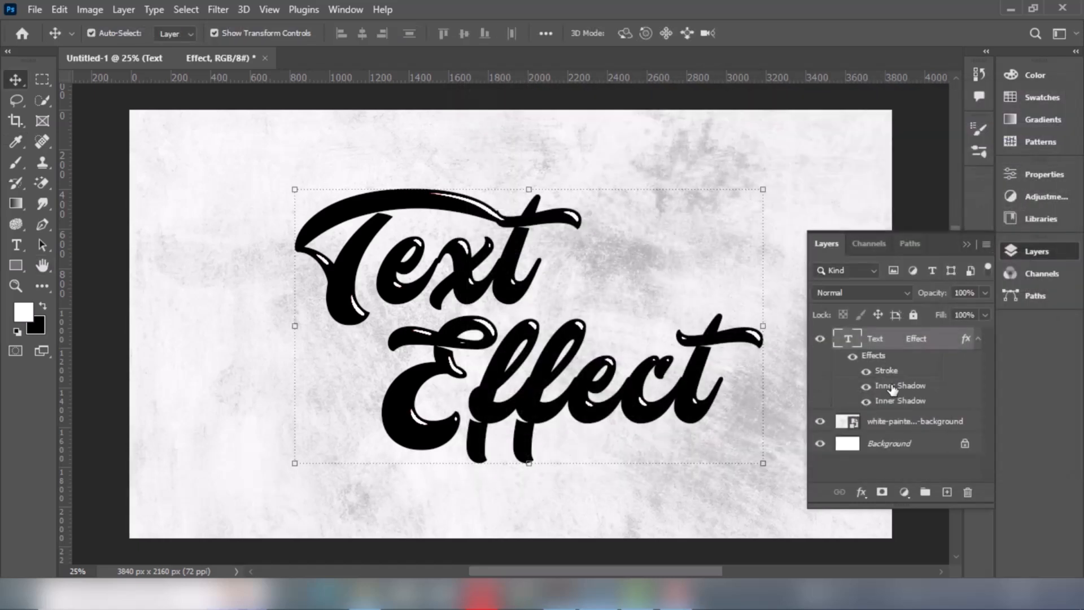
Step: Place the styled text layer inside a new layer group and select that group
left_click(925, 492)
left_click_drag(889, 354, 888, 338)
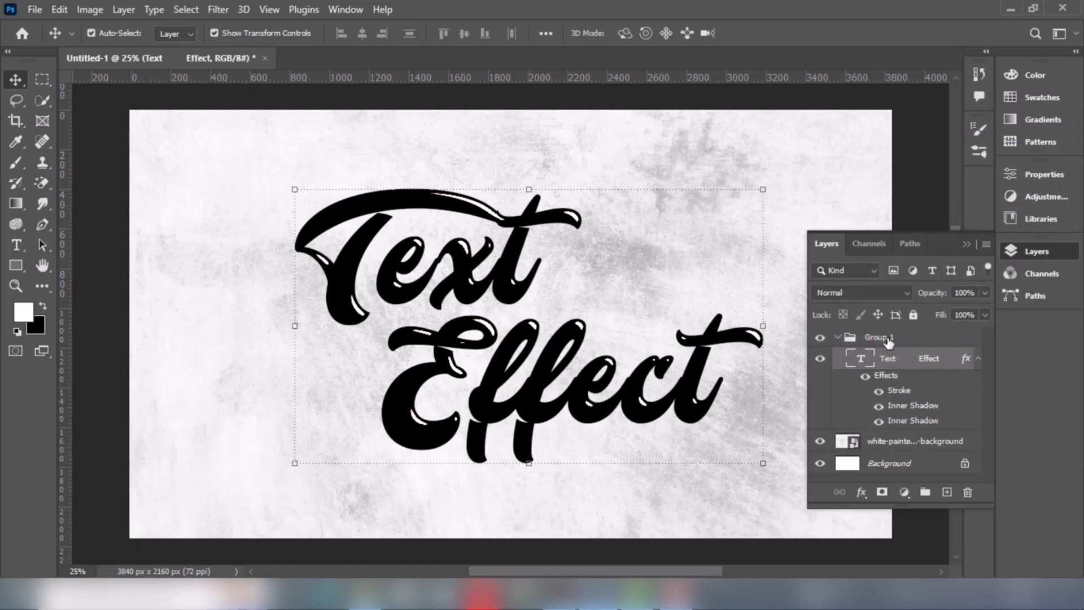
left_click(888, 338)
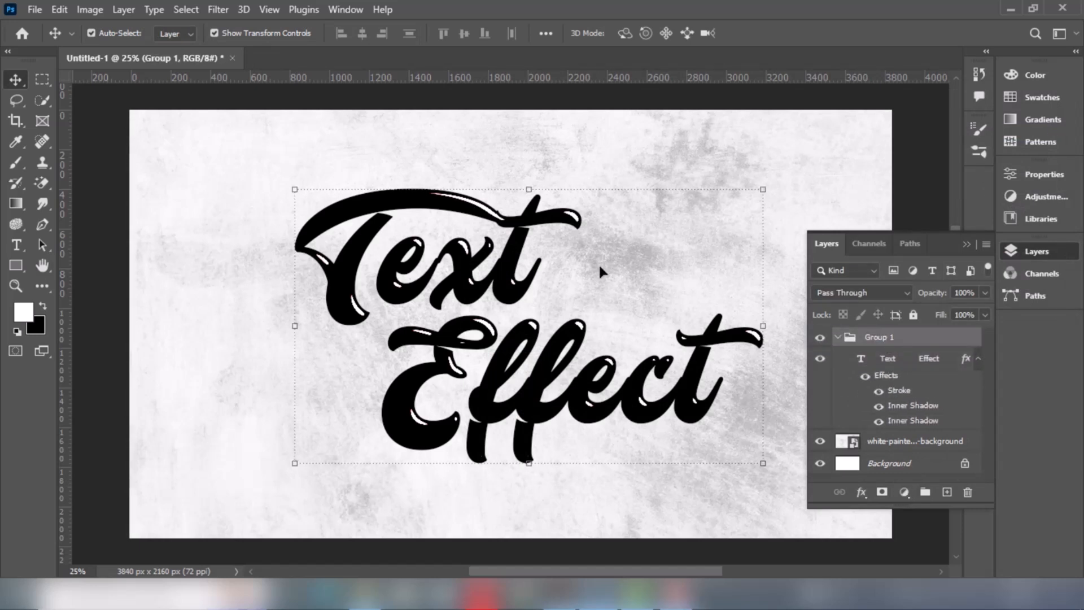
Step: Give the group a purple (9305e2) Color Overlay in Screen blend mode at 99% opacity
left_click(870, 498)
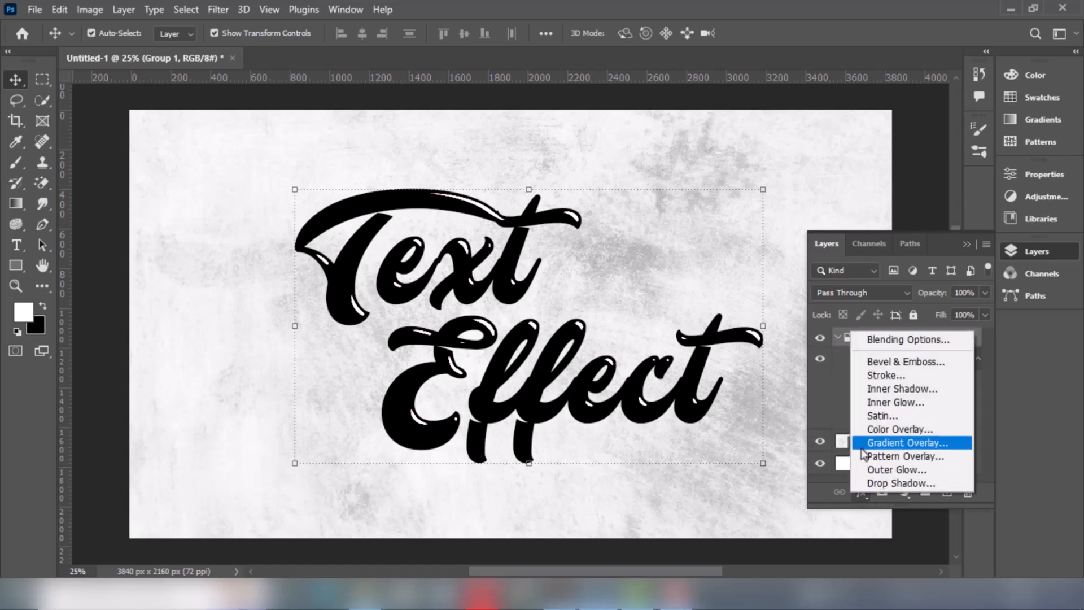
left_click(870, 430)
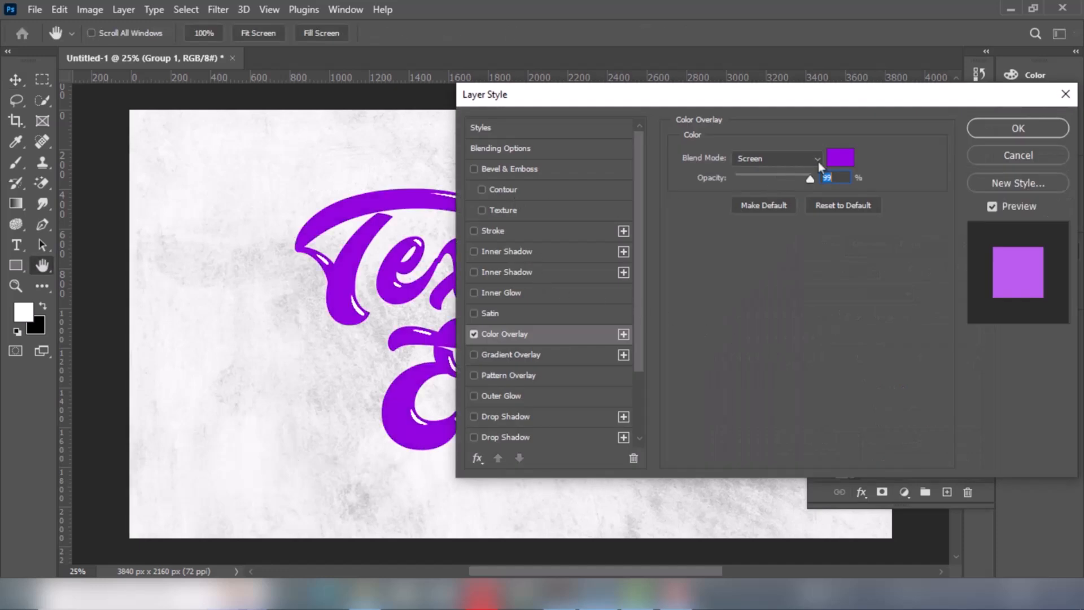
left_click(840, 157)
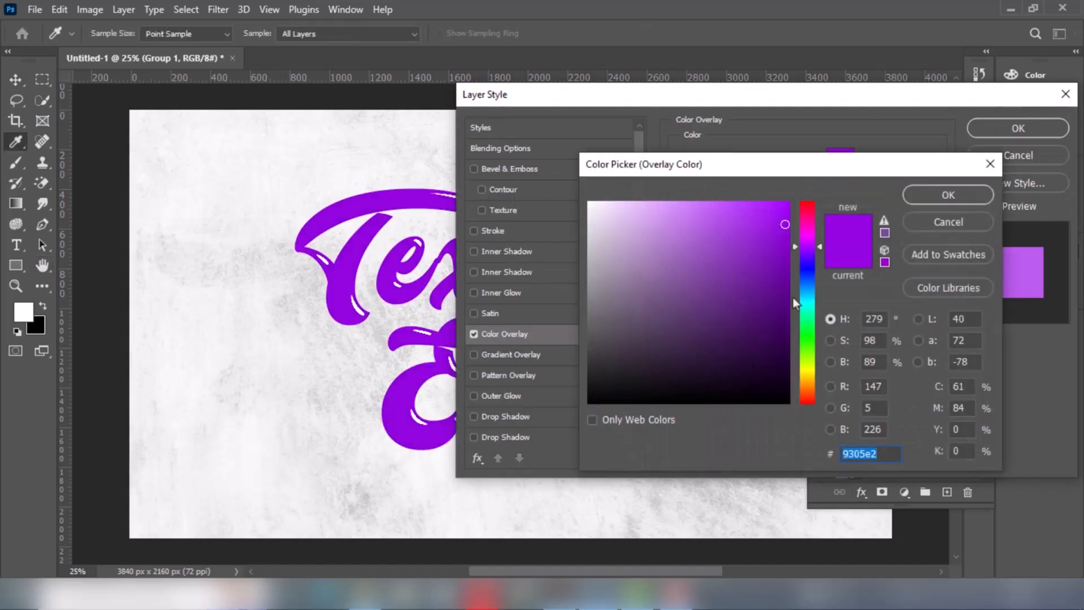
left_click(880, 455)
left_click(914, 196)
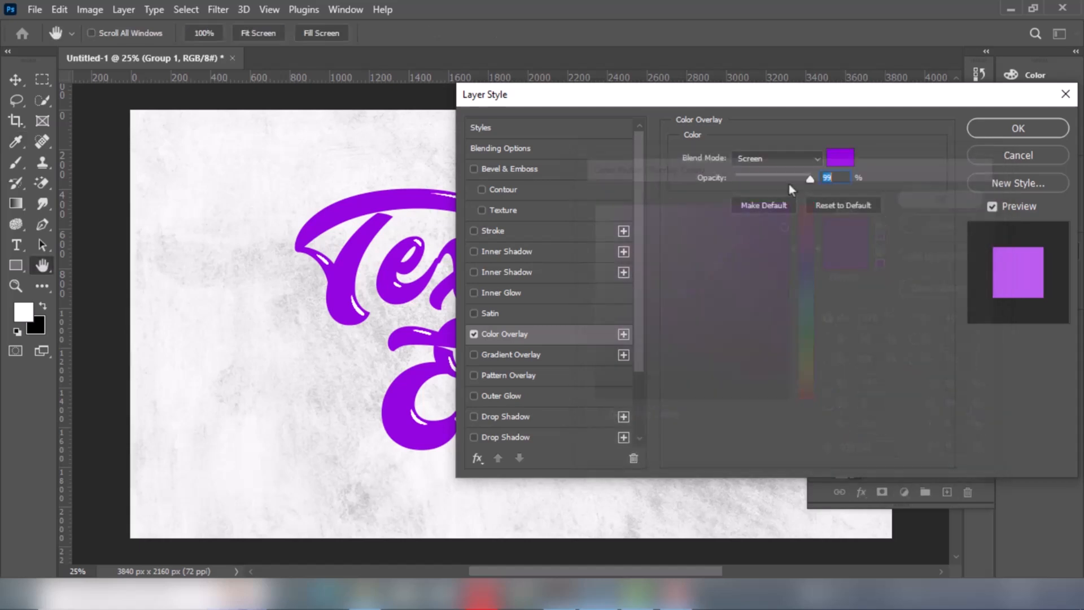
left_click(777, 159)
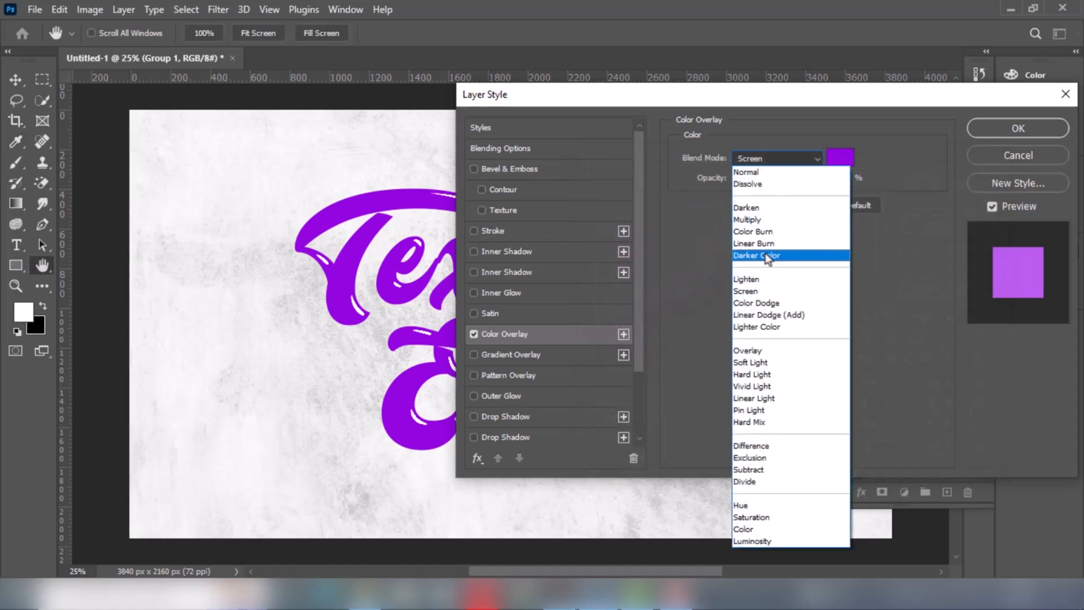
left_click(763, 293)
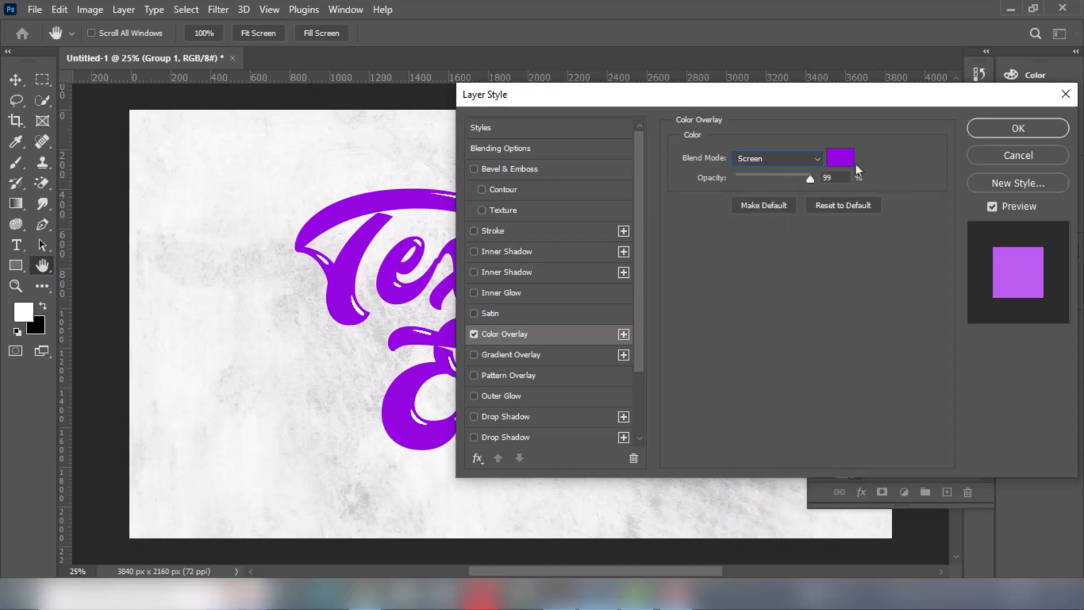
Step: Enable Bevel & Emboss on the group with Inner Bevel style, Smooth technique and 200% depth
left_click(516, 169)
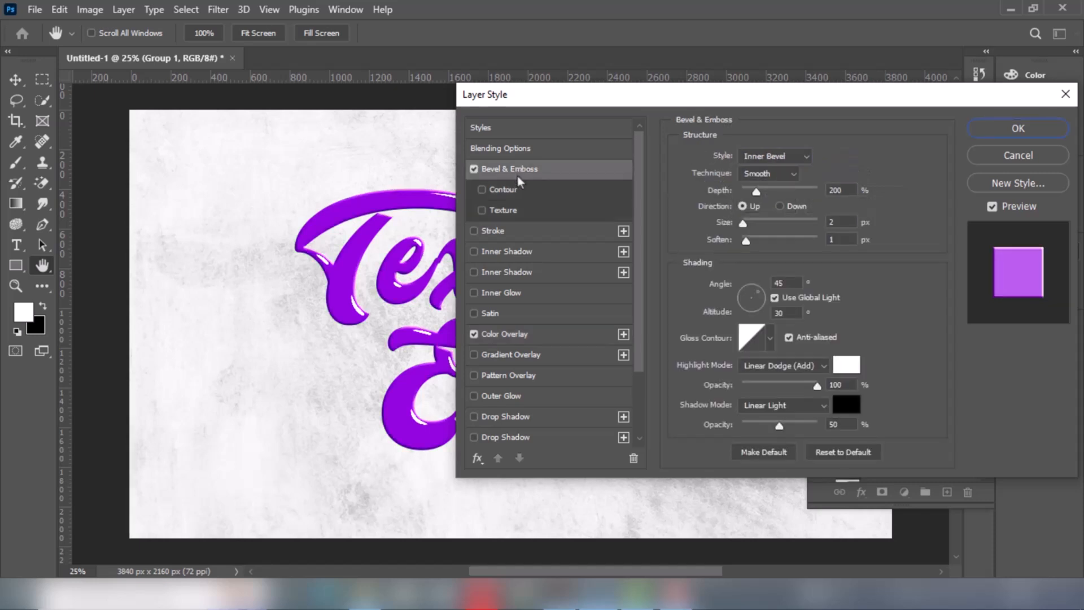
left_click(778, 158)
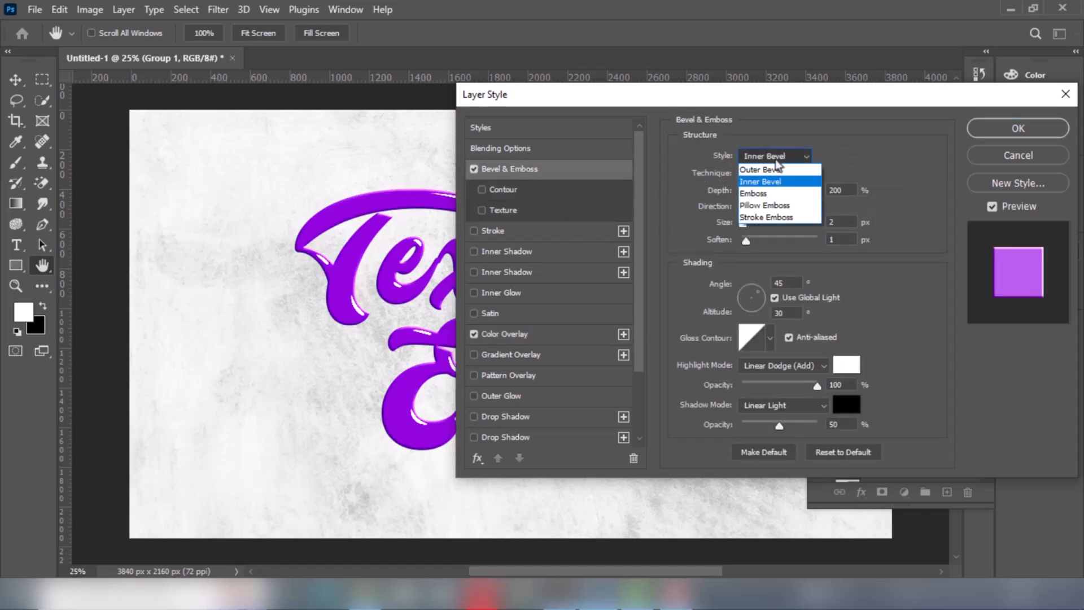
left_click(778, 181)
left_click(767, 173)
left_click(762, 188)
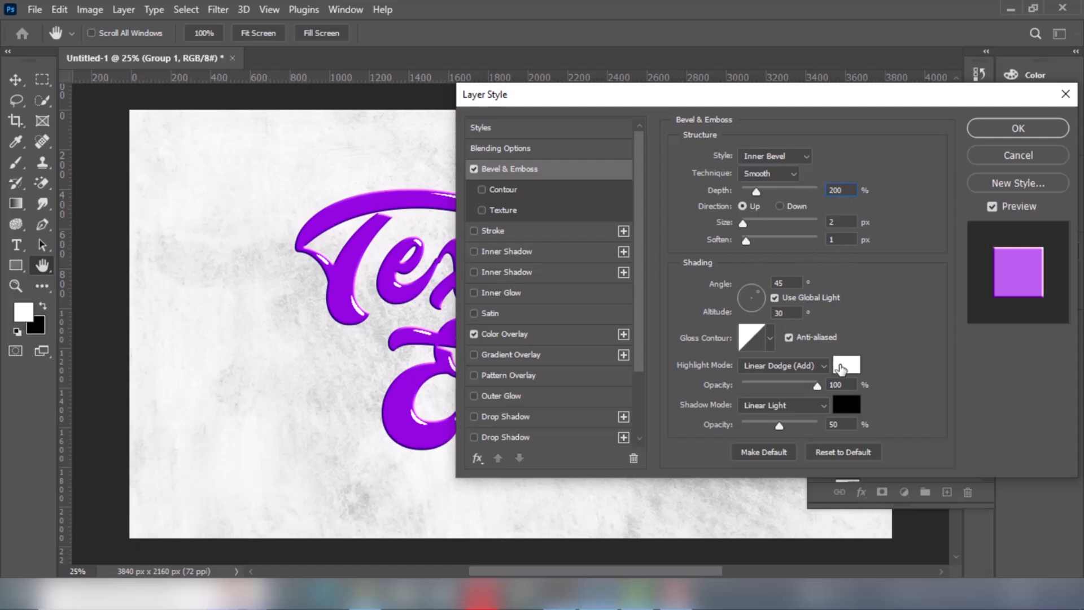
Step: Set the bevel's highlight colour to white (ffffff) and its shadow colour to black (000000)
left_click(841, 369)
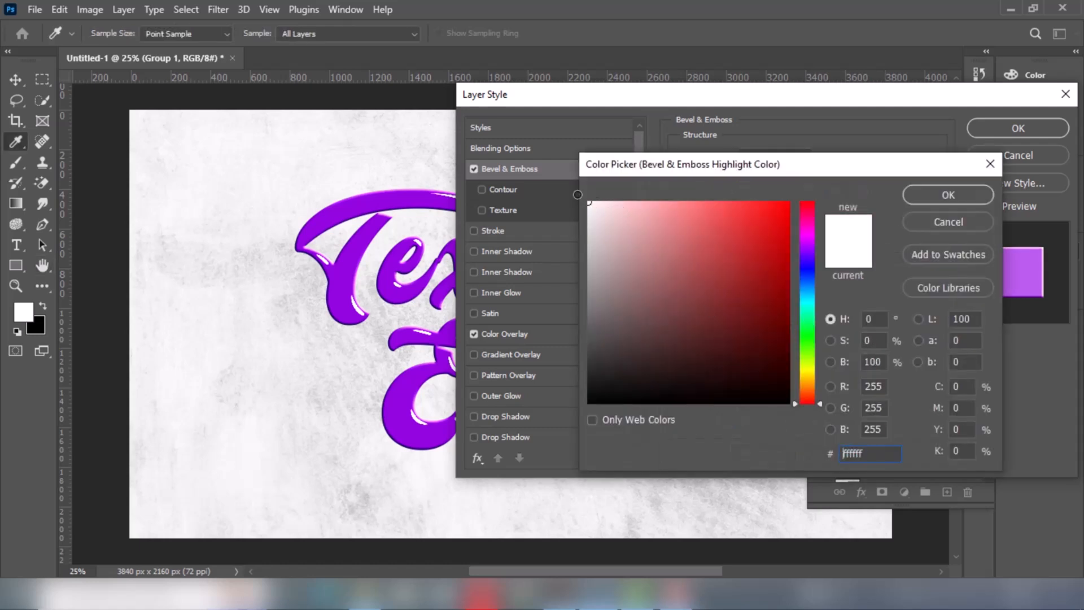
left_click(963, 203)
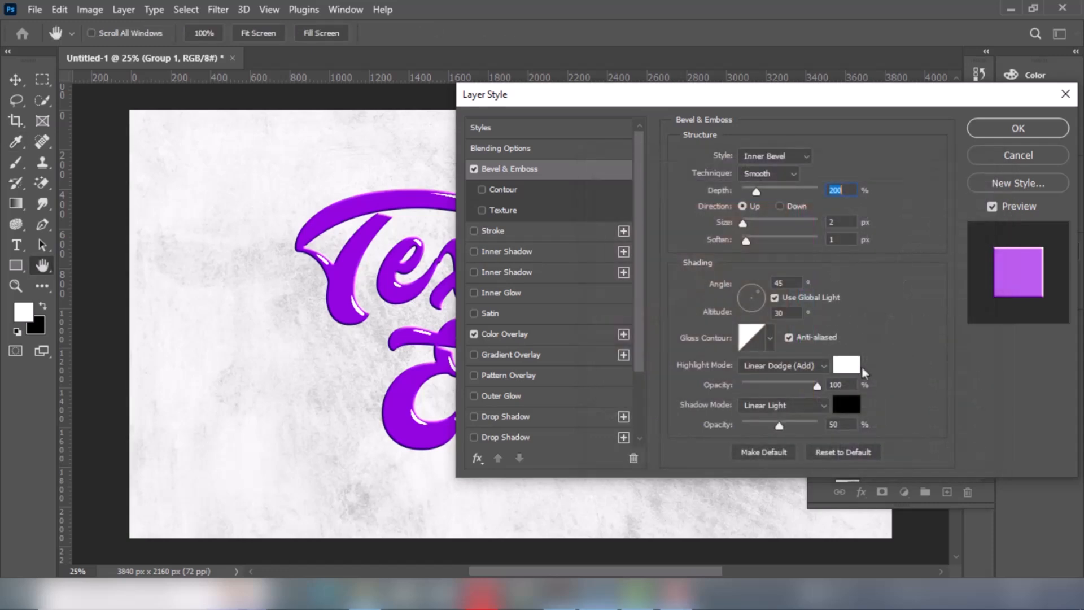
left_click(841, 404)
left_click_drag(608, 354, 586, 417)
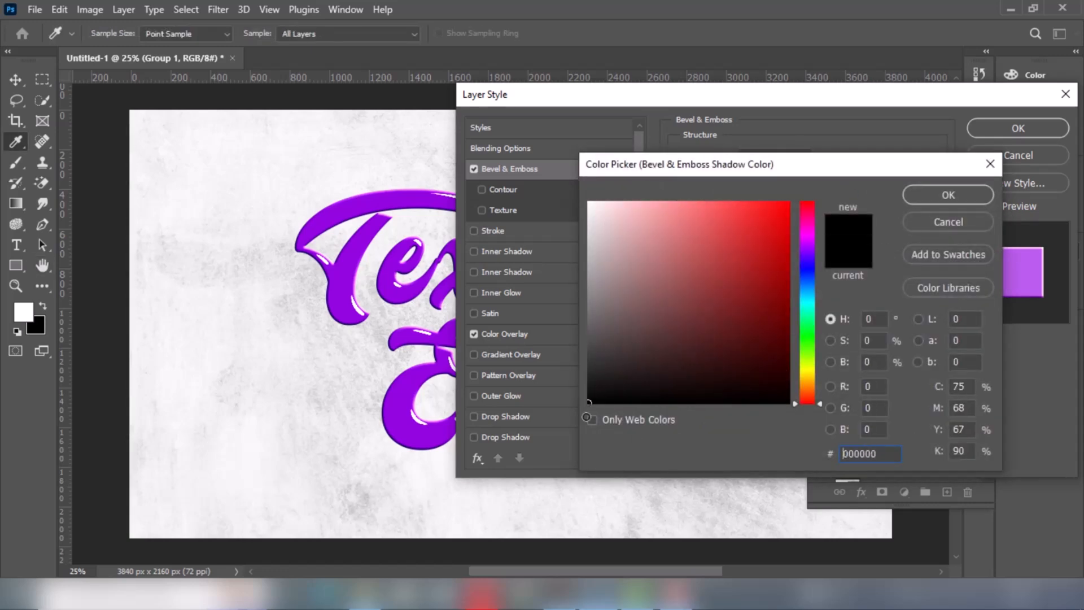
left_click(937, 196)
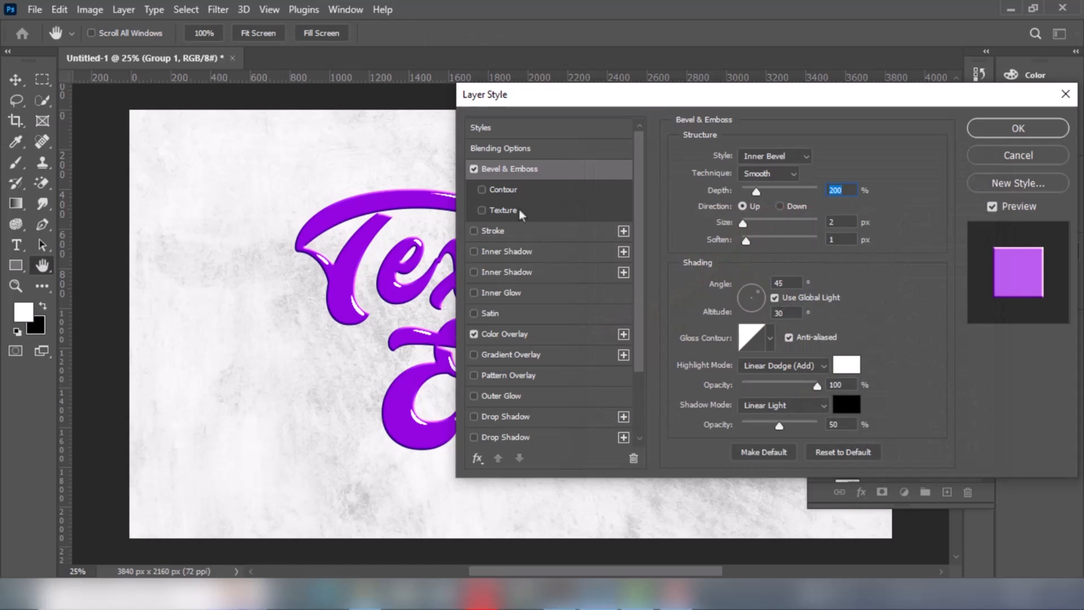
Step: Enable the bevel's Contour option with the half-round curve and a 100% range
left_click(499, 188)
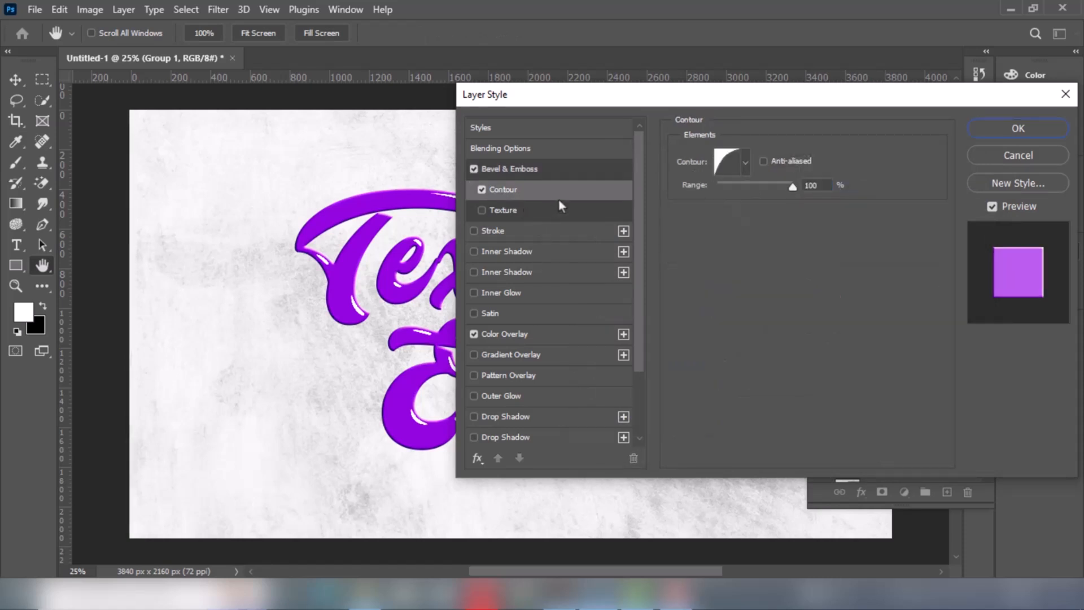
left_click(743, 162)
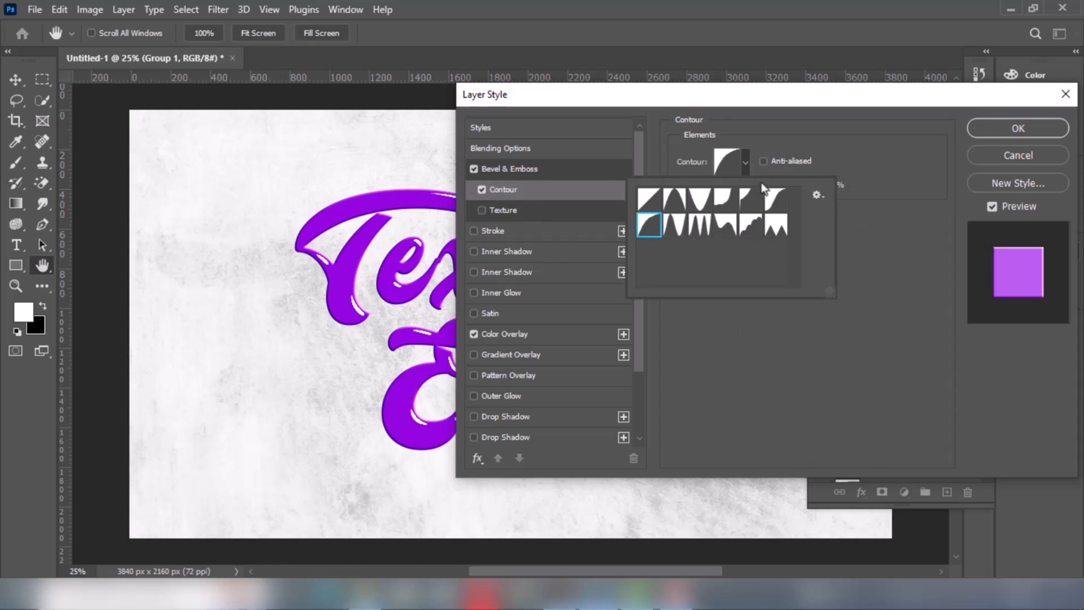
left_click(746, 169)
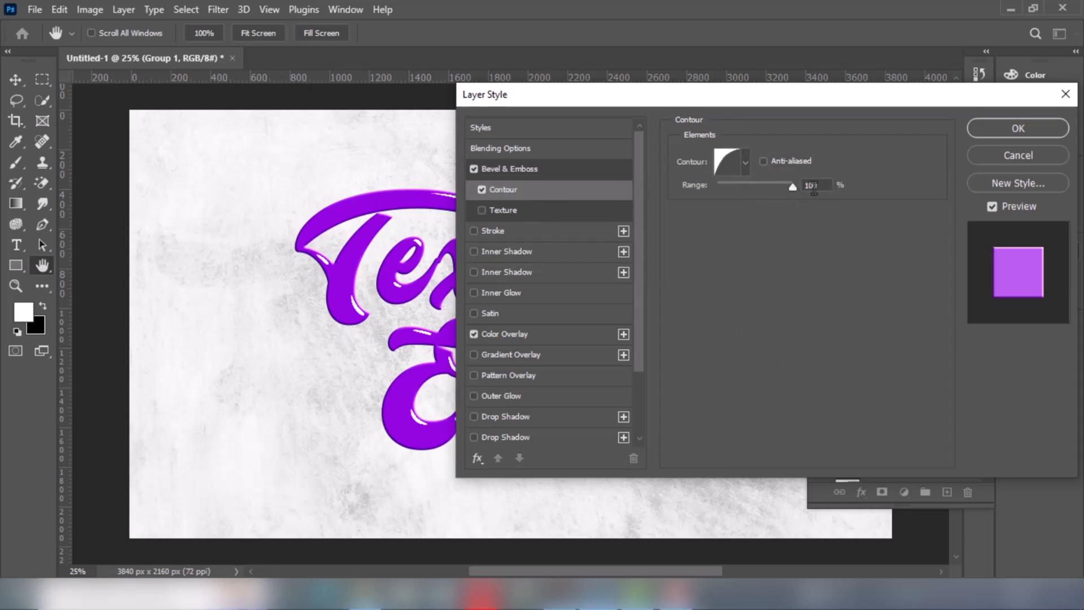
left_click(570, 210)
Step: Enable the upper Drop Shadow entry in black Multiply at 45°, with distance 22 px, spread 0% and size 0 px
left_click(521, 418)
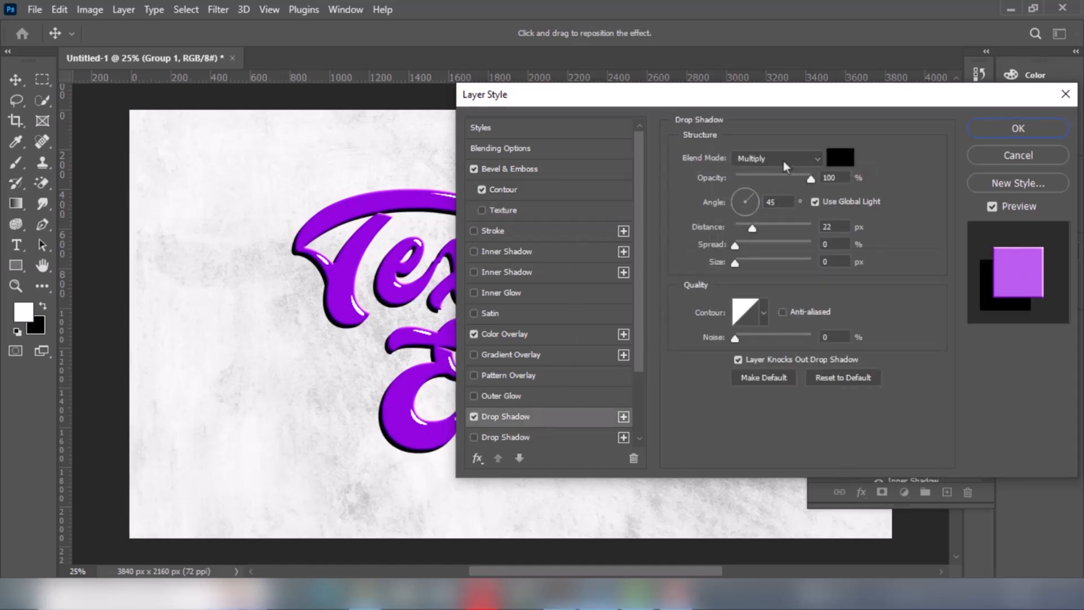
left_click(784, 161)
left_click(774, 215)
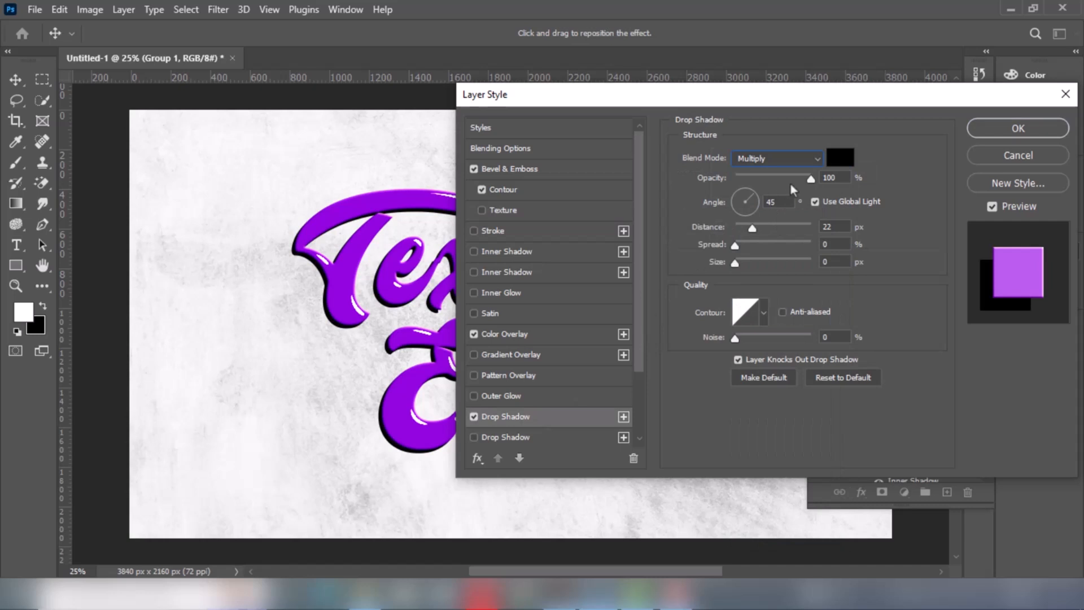
left_click(774, 204)
double_click(835, 227)
type("3")
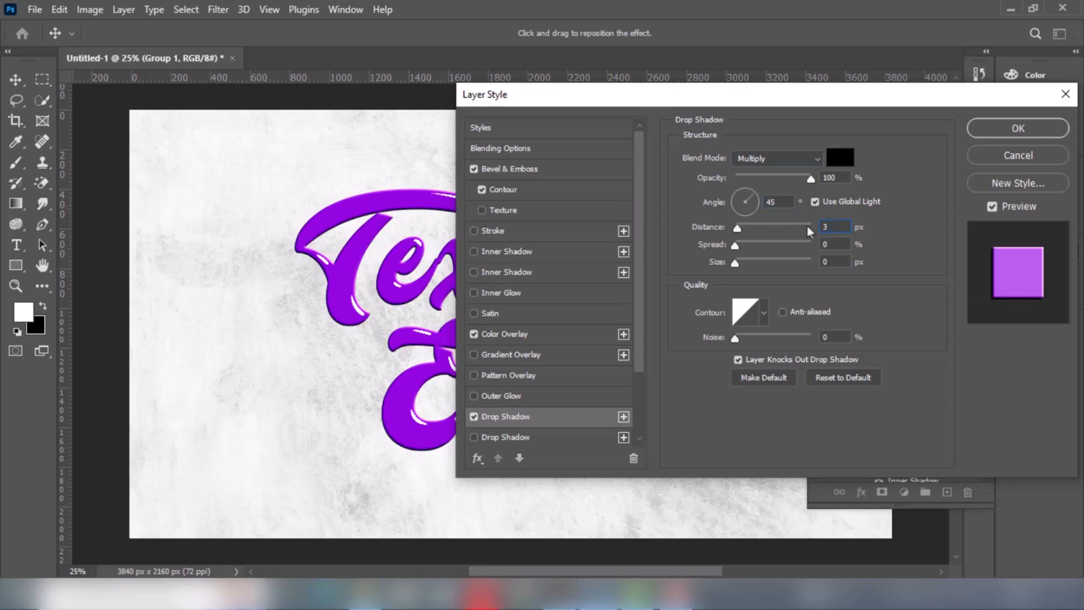
key("ctrl+z")
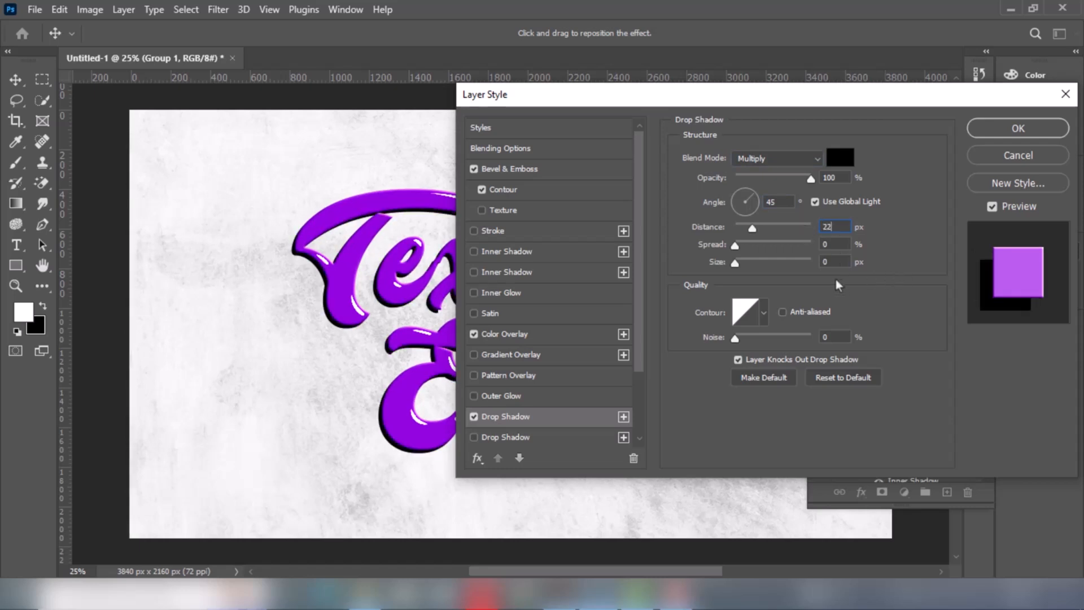
key("Tab")
key("Tab")
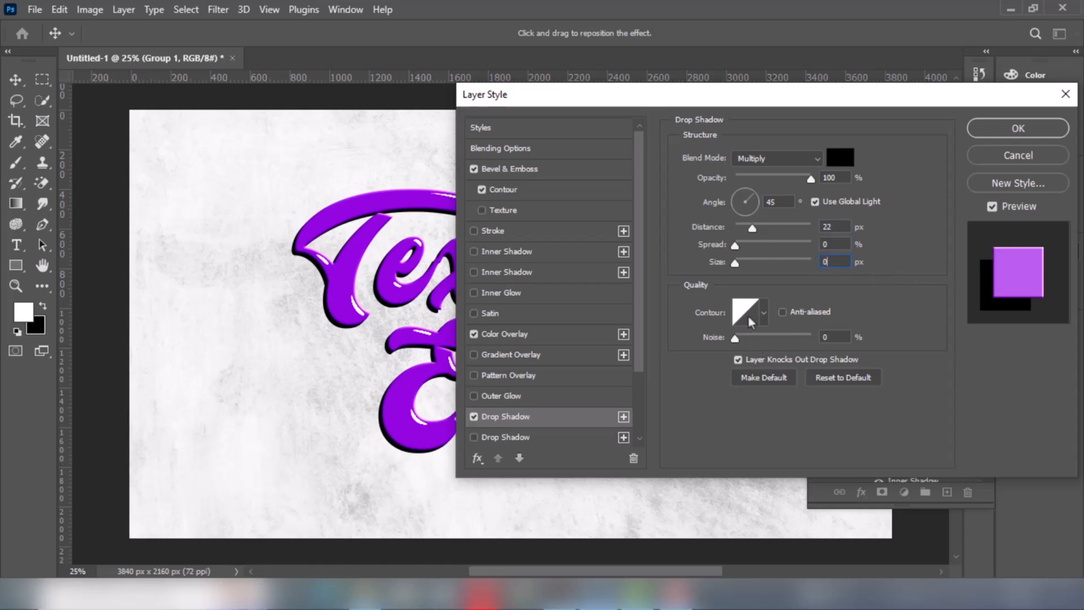
Step: Enable the lower Drop Shadow entry in Linear Dodge (Add) mode with 60% opacity, 40 px distance and 40 px size
left_click(538, 438)
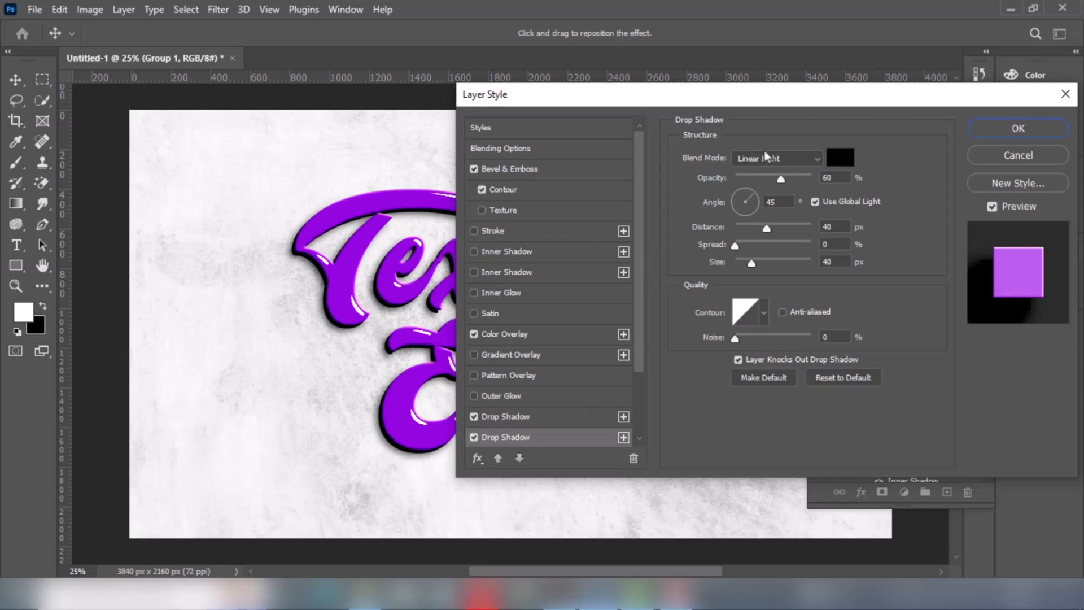
left_click(810, 163)
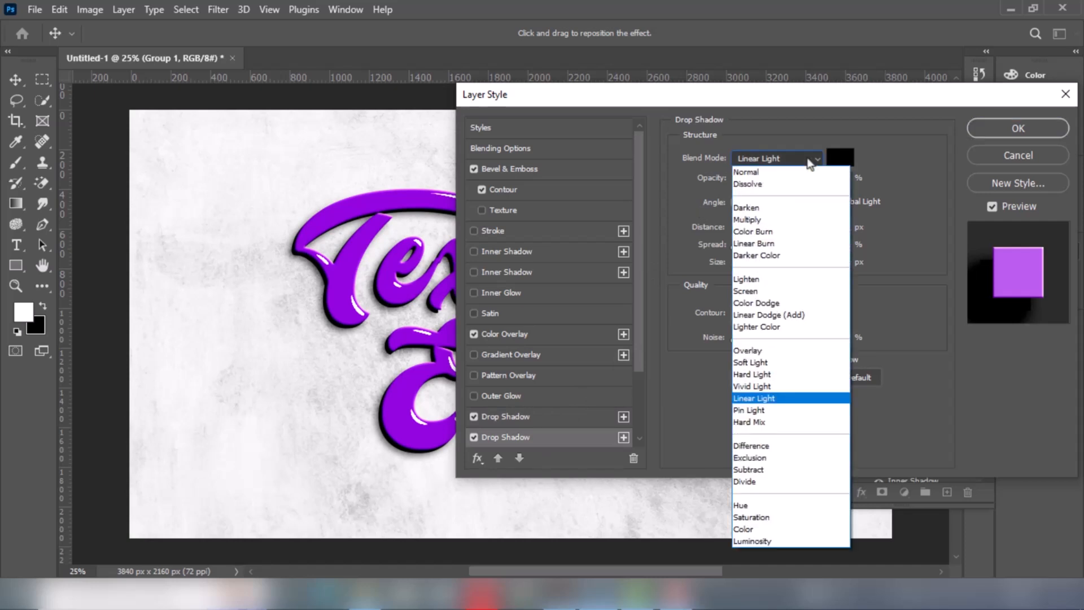
left_click(796, 315)
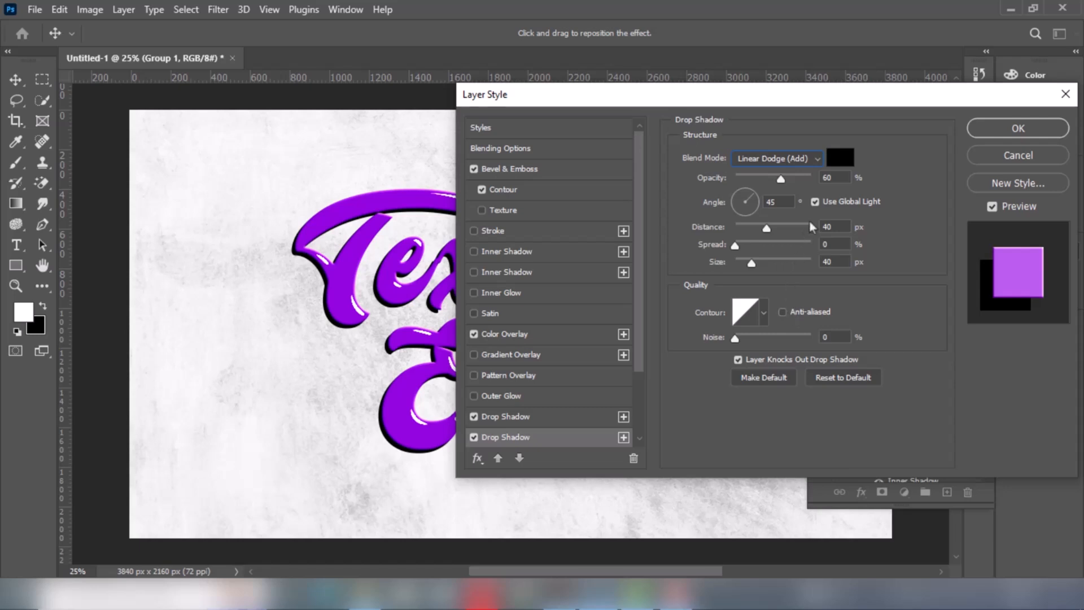
left_click_drag(836, 177, 809, 178)
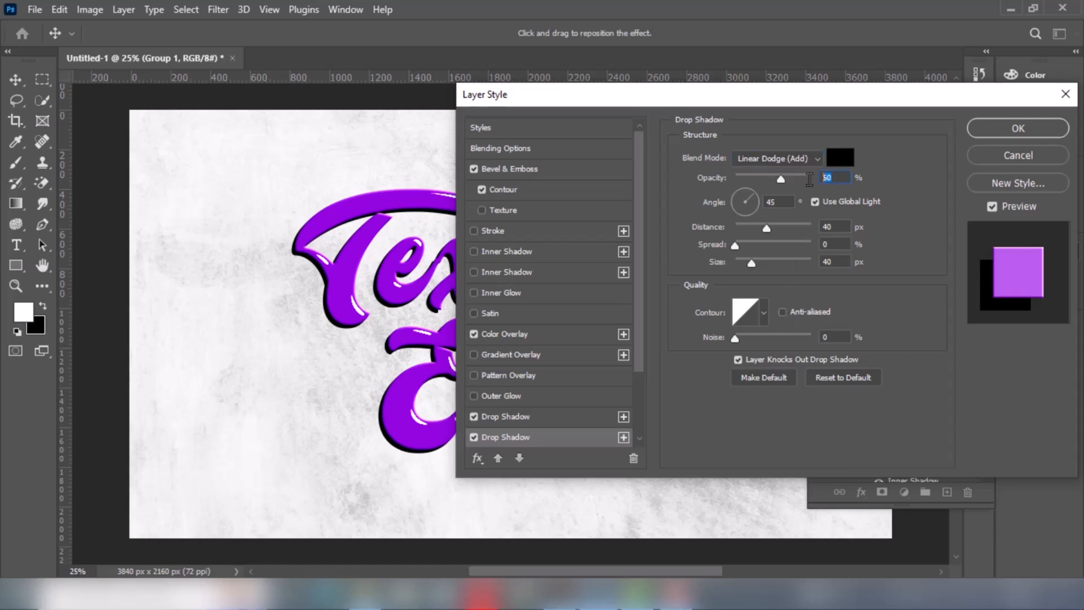
type("60")
left_click_drag(842, 225, 802, 219)
type("40")
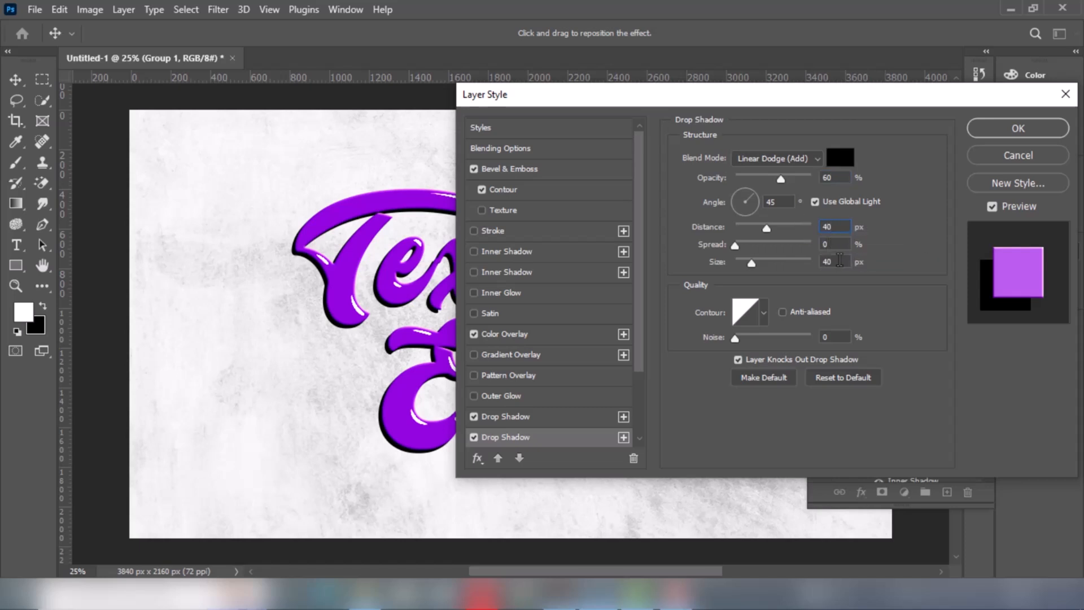
left_click_drag(841, 259, 807, 258)
type("40")
Step: Try Lighter Color for the lower drop shadow, set its blend mode to Linear Light and apply the layer style
left_click(782, 163)
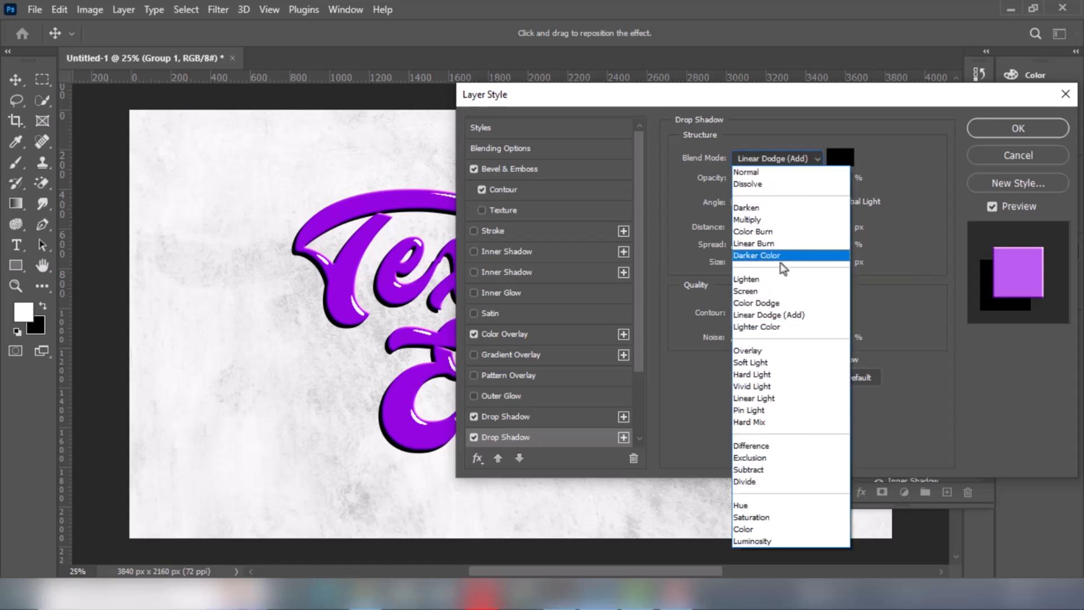
left_click(777, 330)
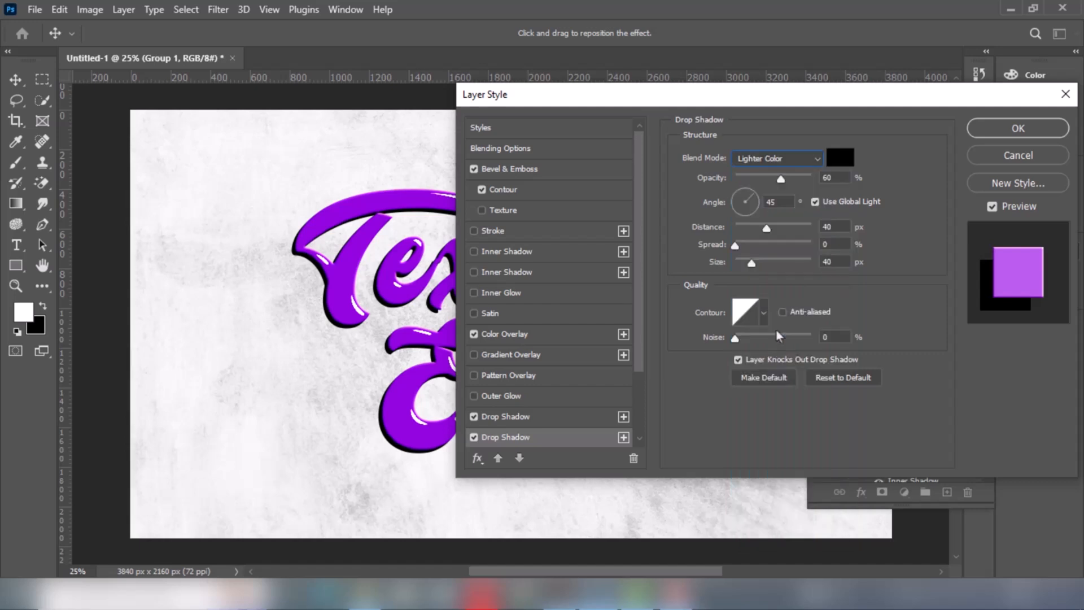
left_click(774, 162)
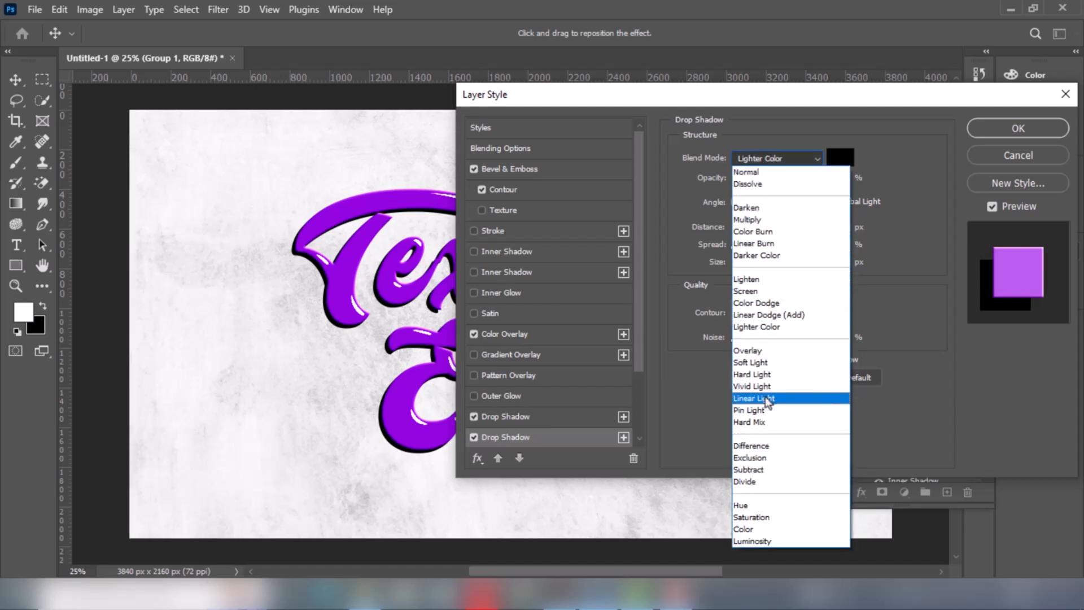
left_click(768, 399)
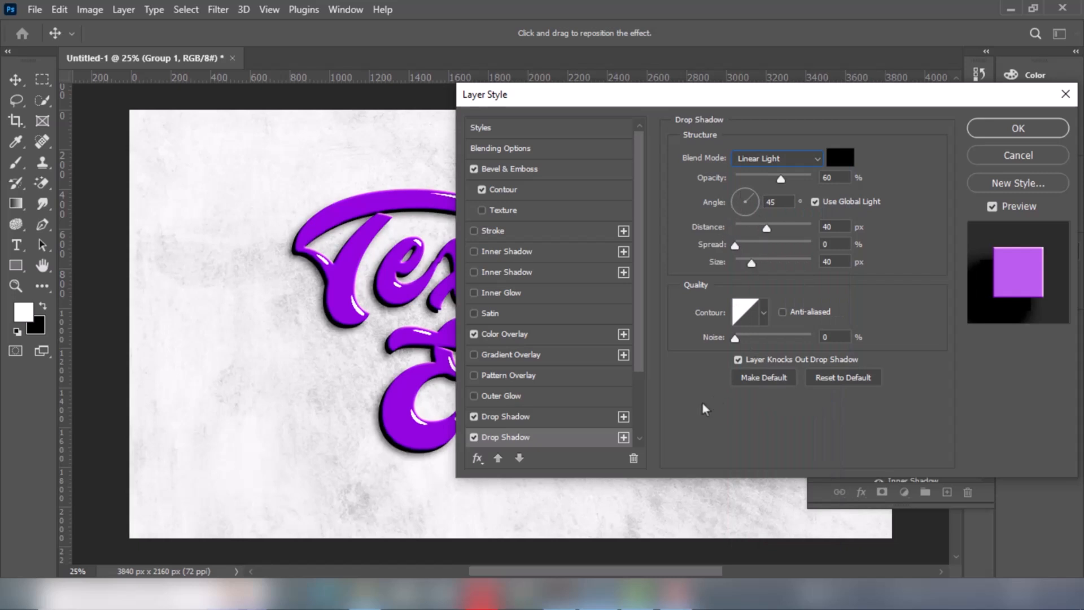
left_click(979, 131)
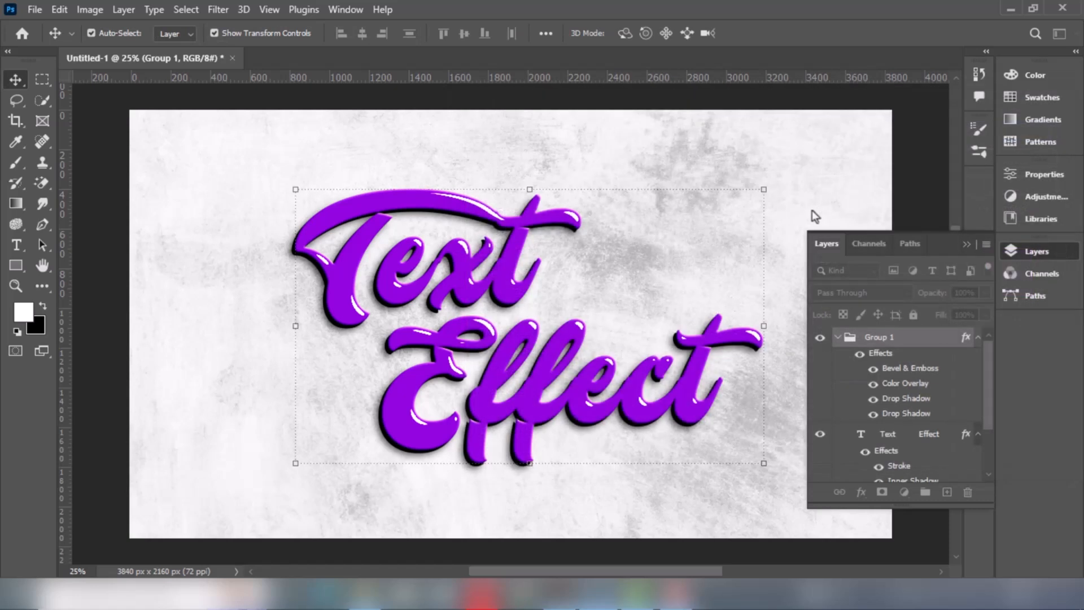
Step: Collapse the floating layer list and deselect all layers to show the finished text effect unobstructed
left_click(966, 246)
left_click(832, 245)
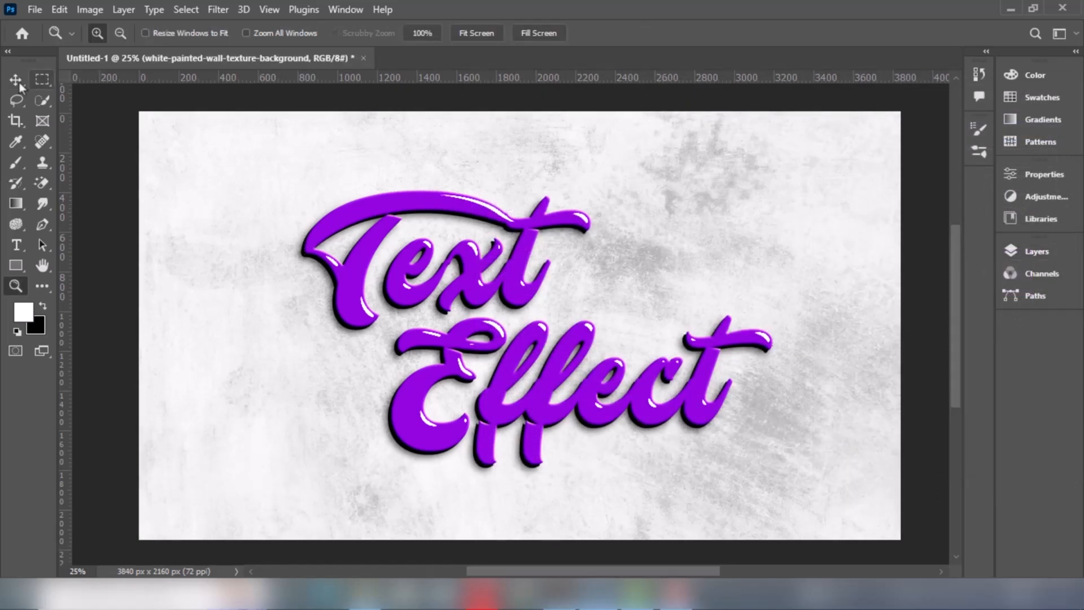
left_click(102, 116)
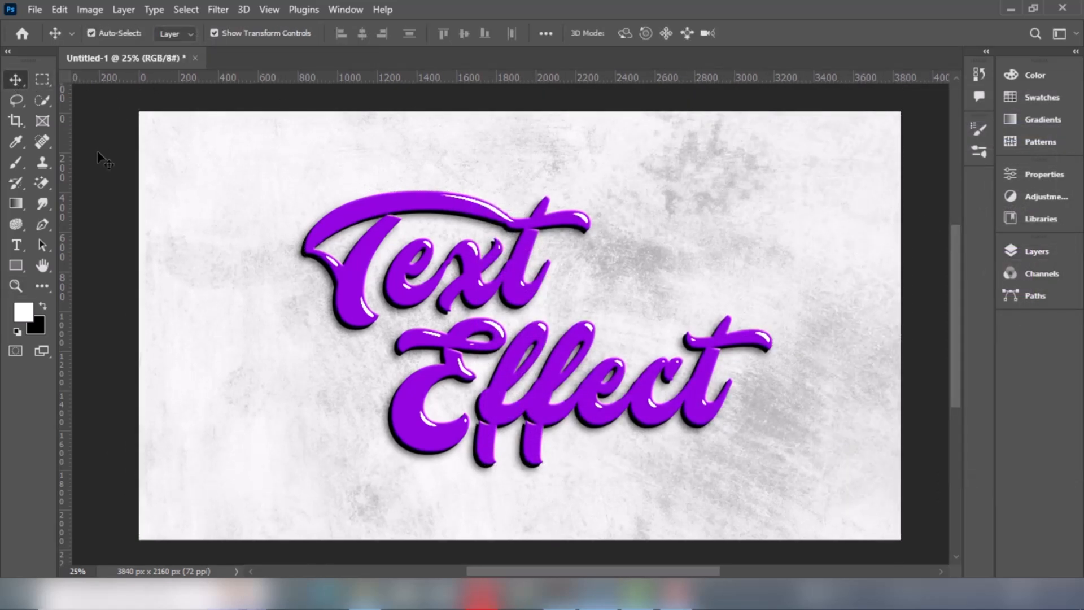
key("z")
left_click(16, 81)
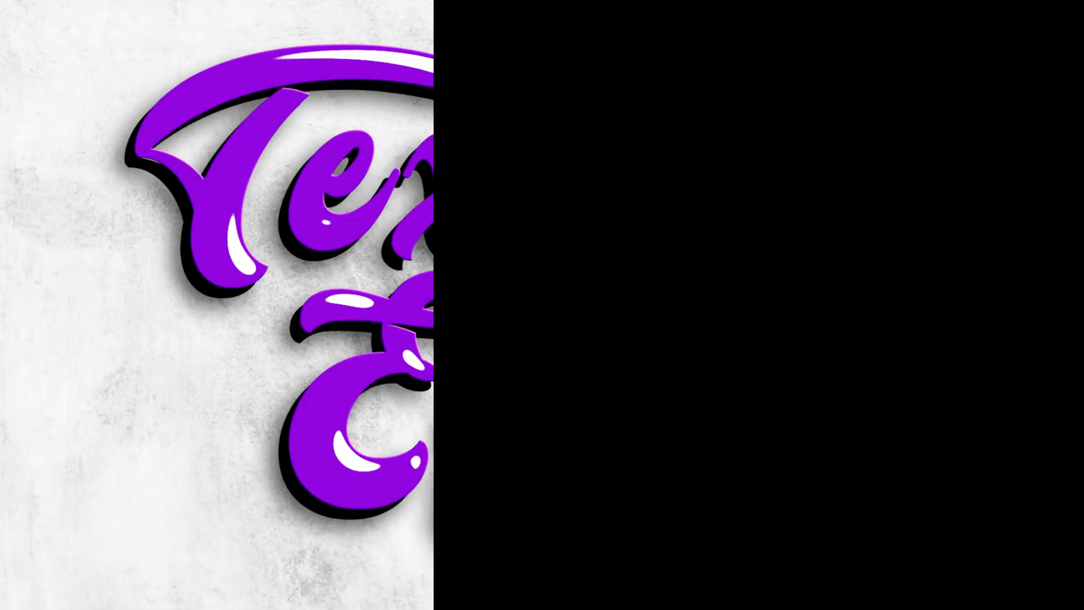